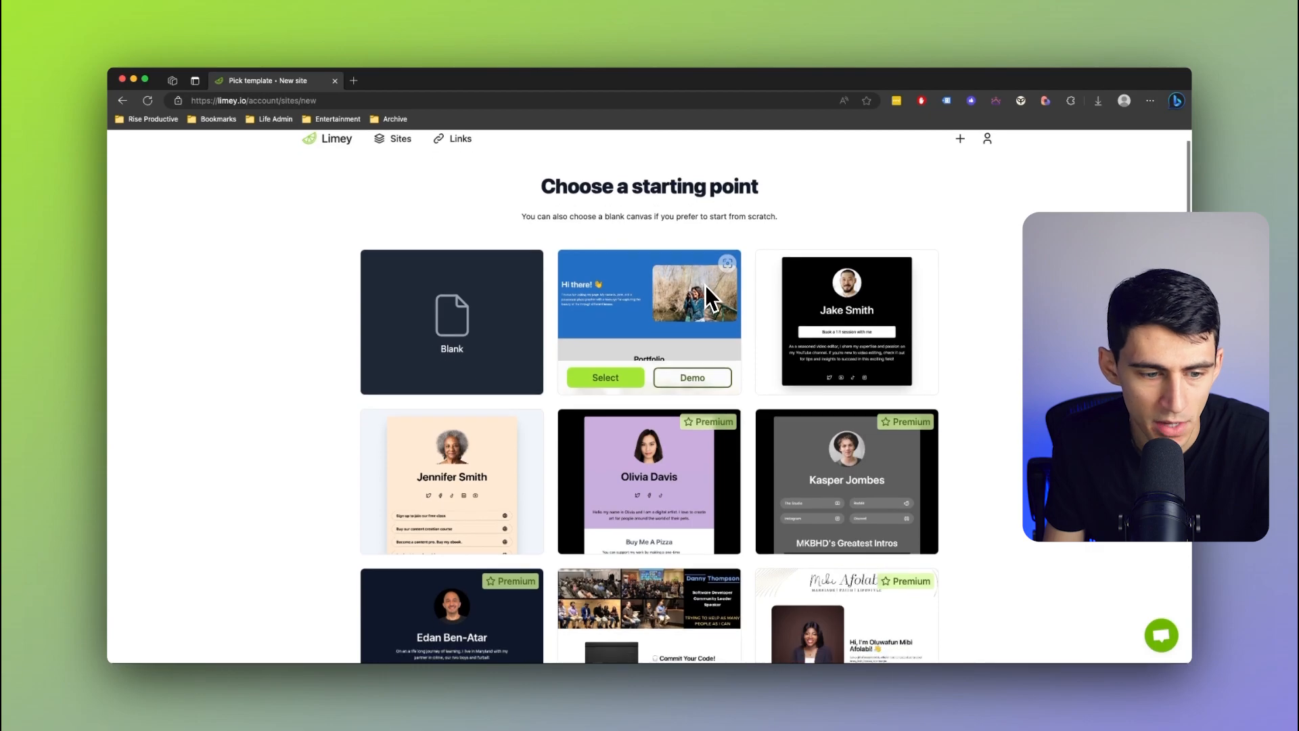
- Browse the templates, preview the demo of the black video editor card template, and select it for the new site
scroll(682, 347, down, 4)
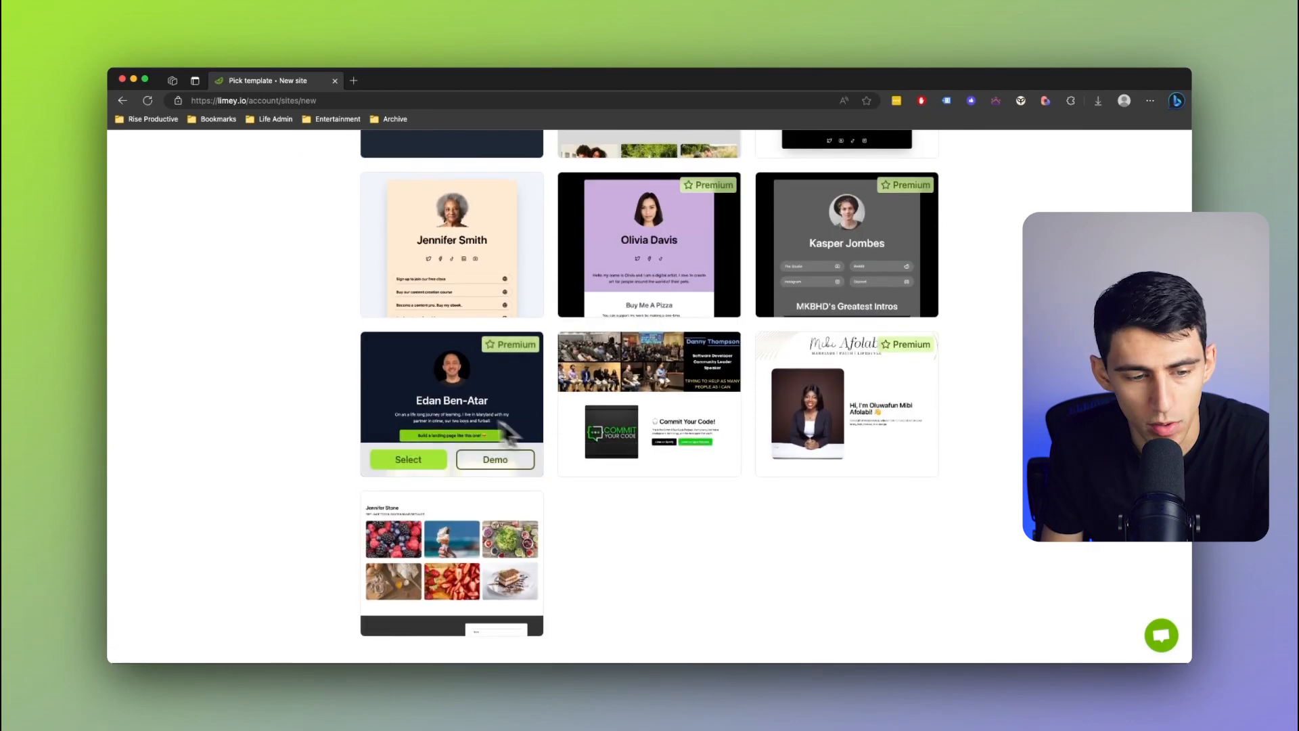
scroll(639, 347, up, 4)
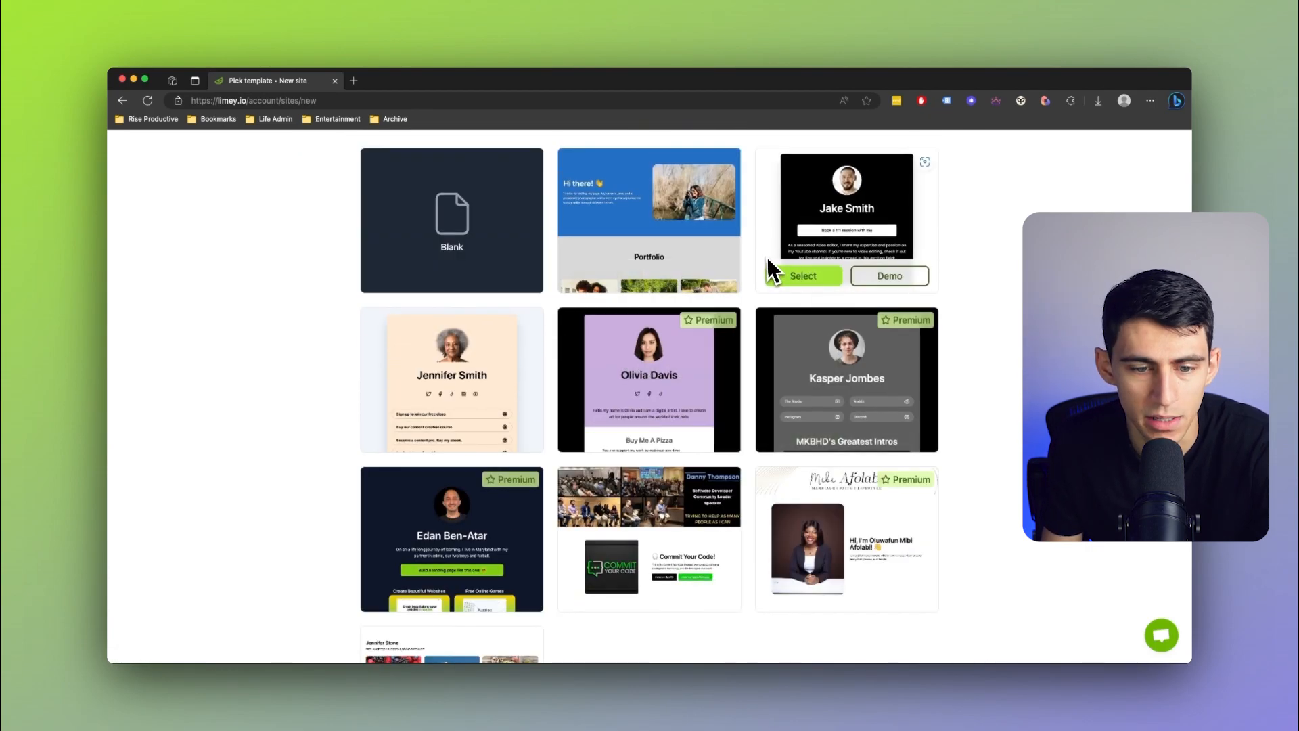
click(886, 278)
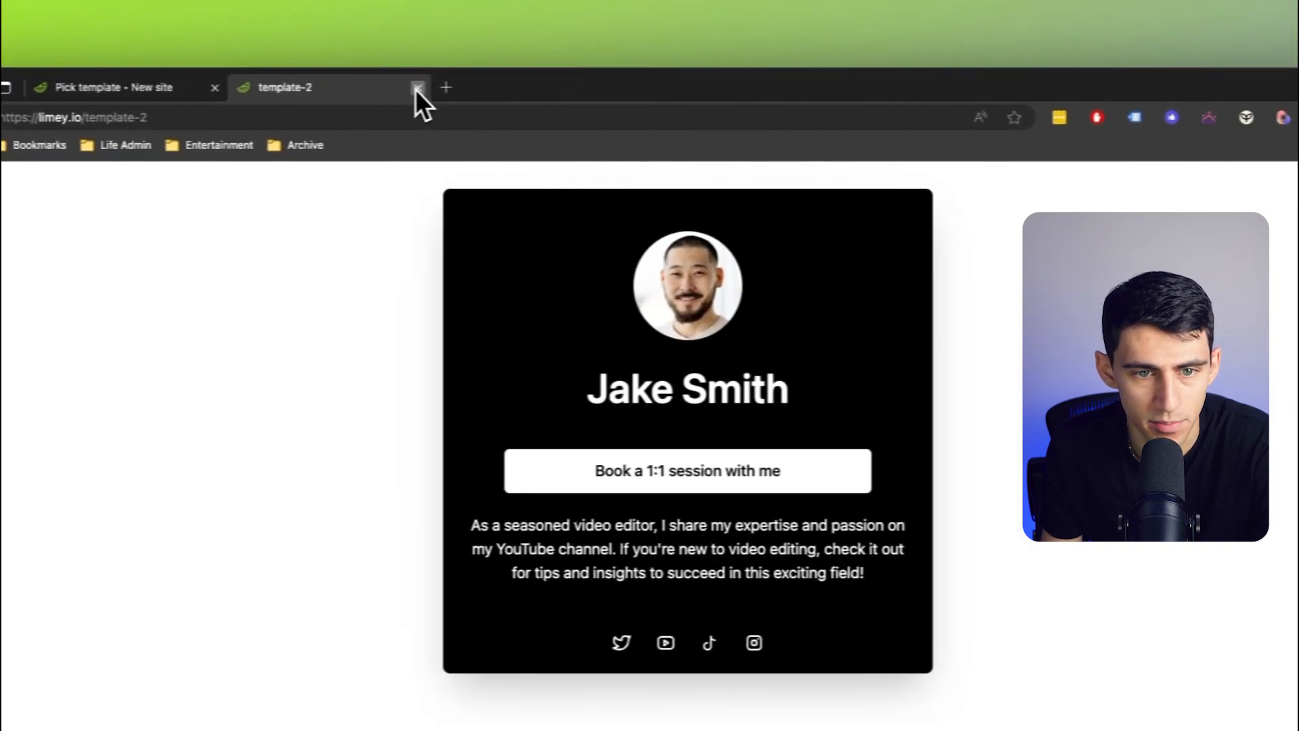
click(478, 79)
click(890, 384)
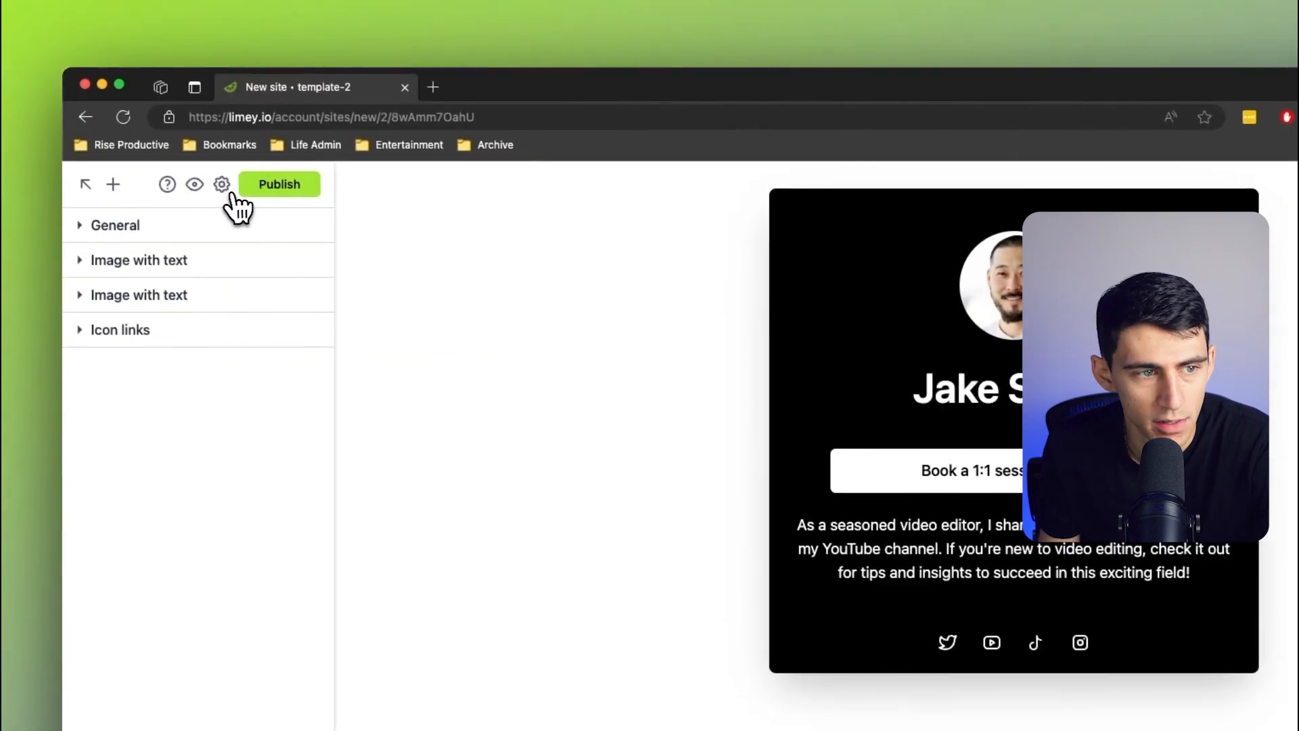
- Dismiss the publish dialog without publishing and set the site's general title to Rise Productive
click(14, 103)
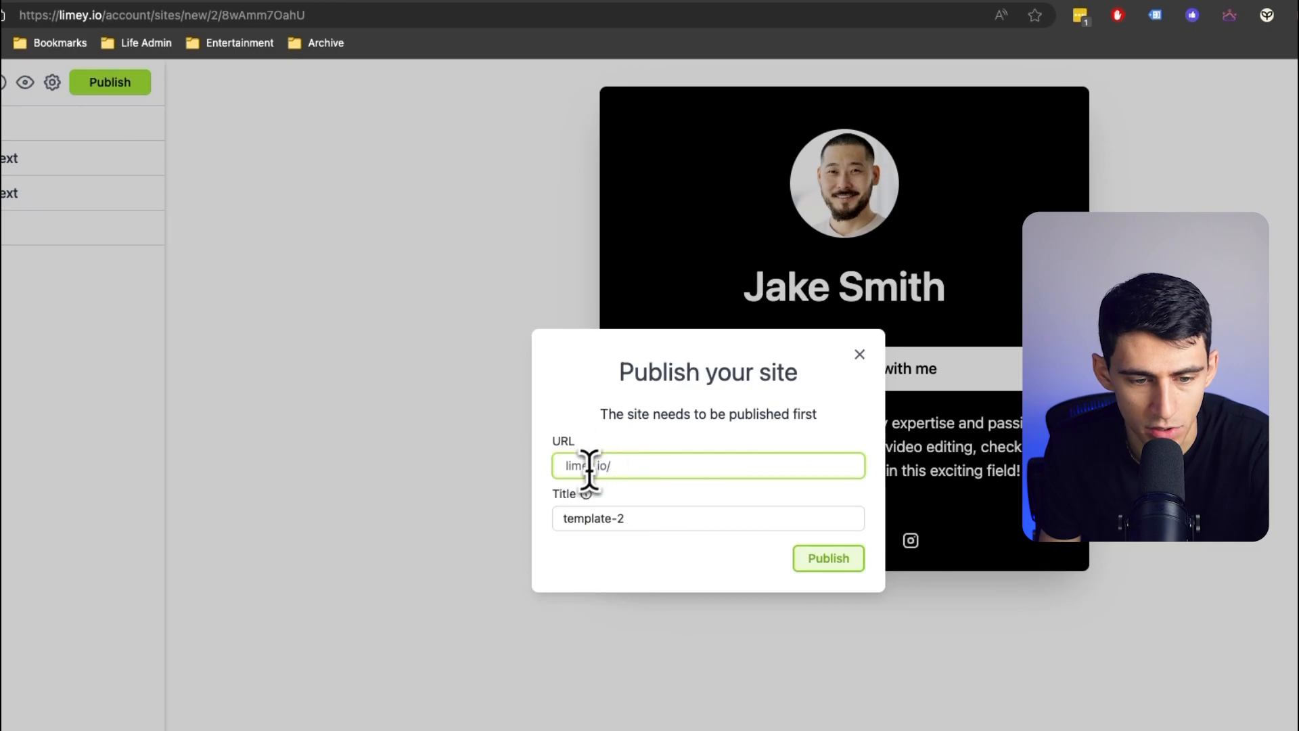
click(860, 361)
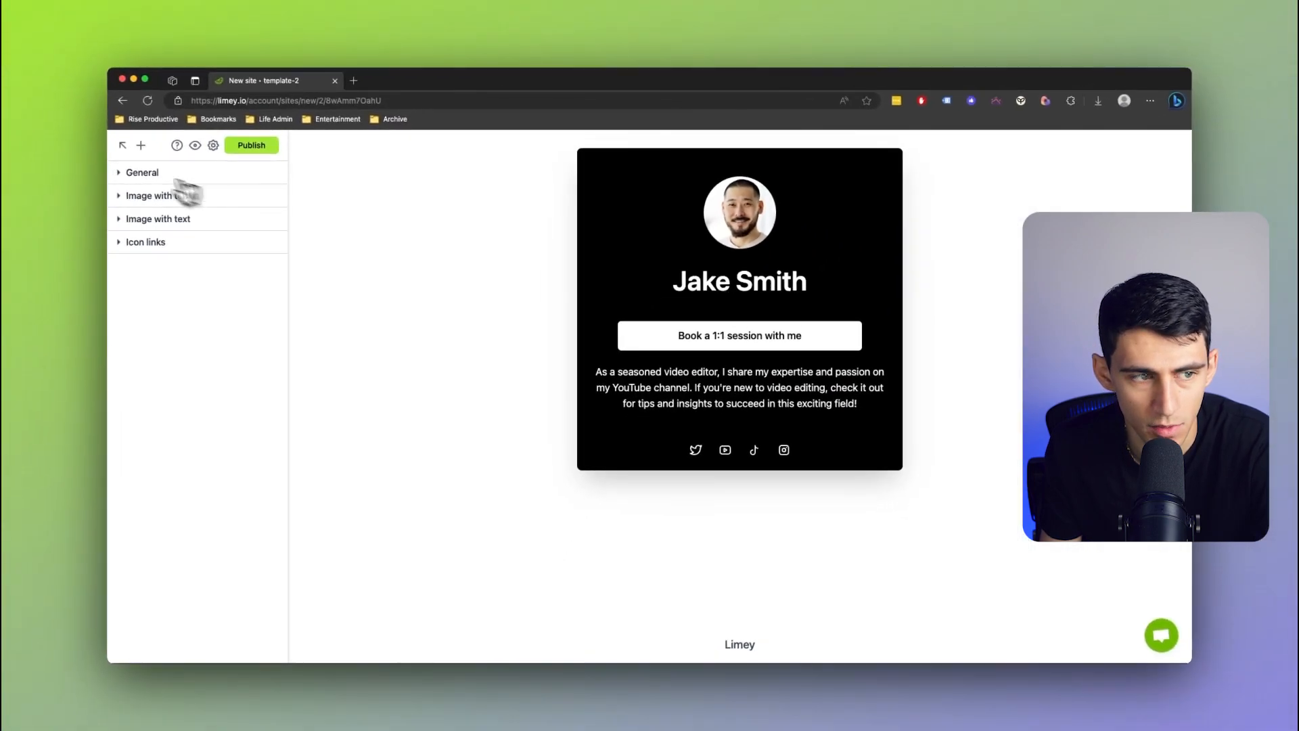
click(123, 175)
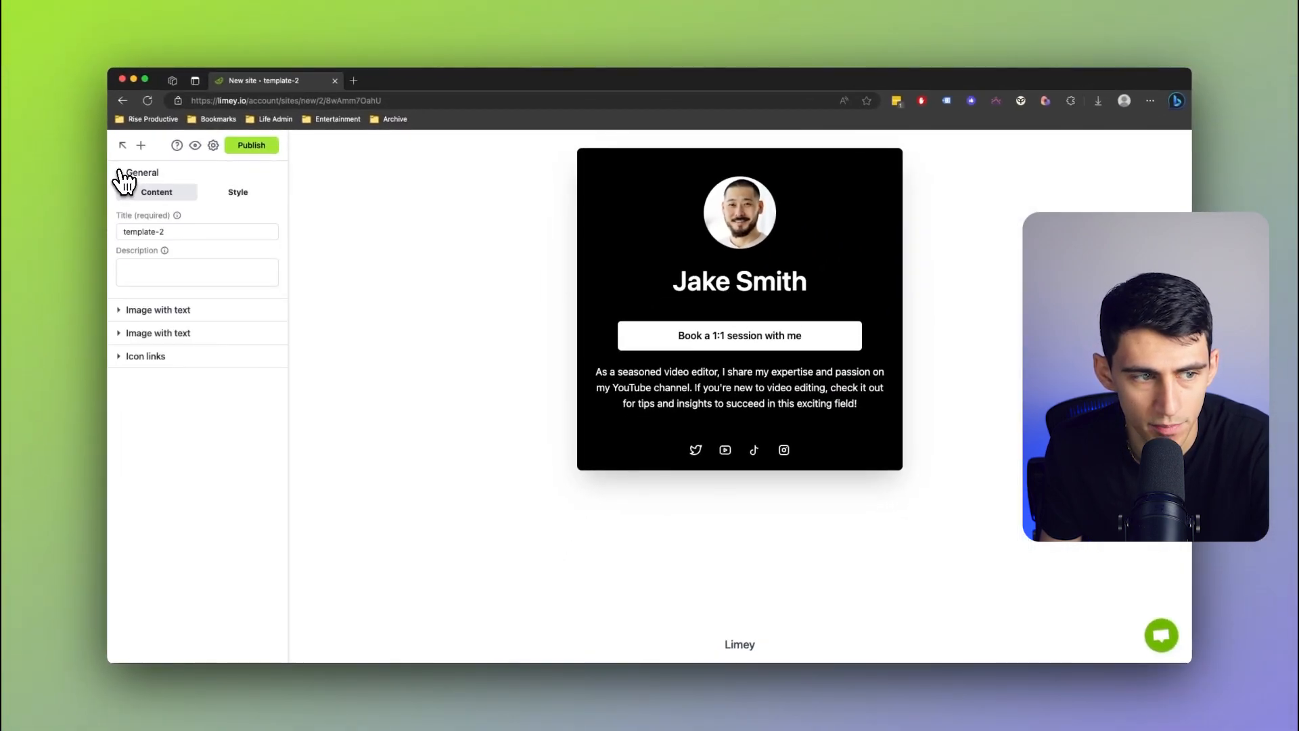
triple_click(215, 233)
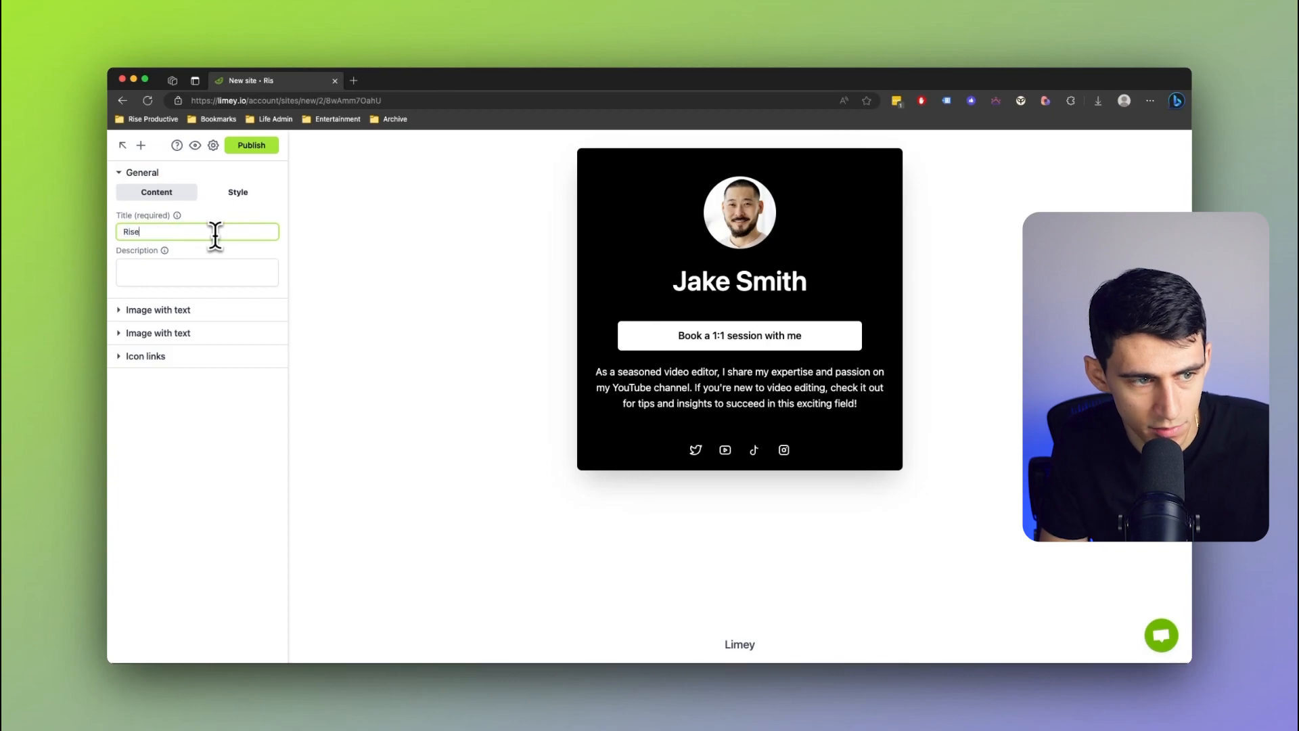
- Set the general description to "Empowering those focused on intentional productivity to align themselves and others through impactful content, high-value products, and dynamic services."
mouse_move(166, 259)
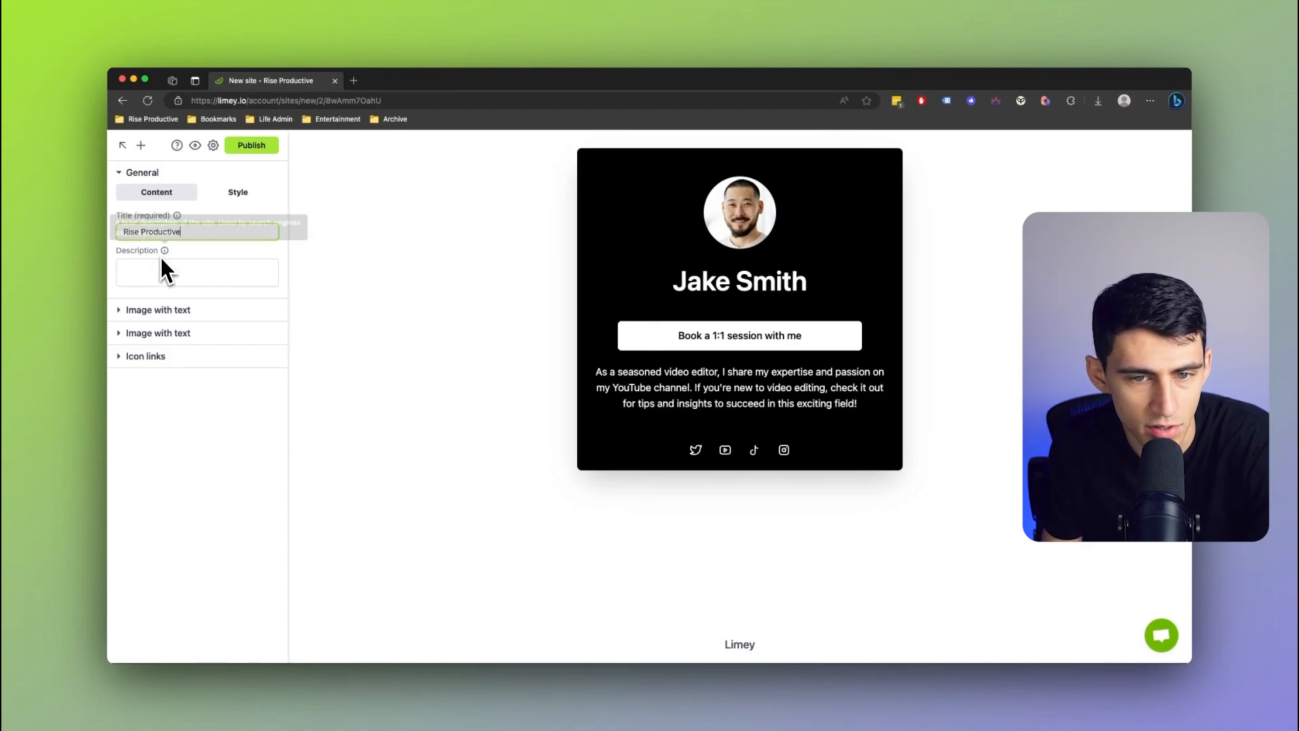
click(218, 272)
text(Empowering those focused on intentional productivity to align themselves and others through impactful content, high-value products, and dynamic services.)
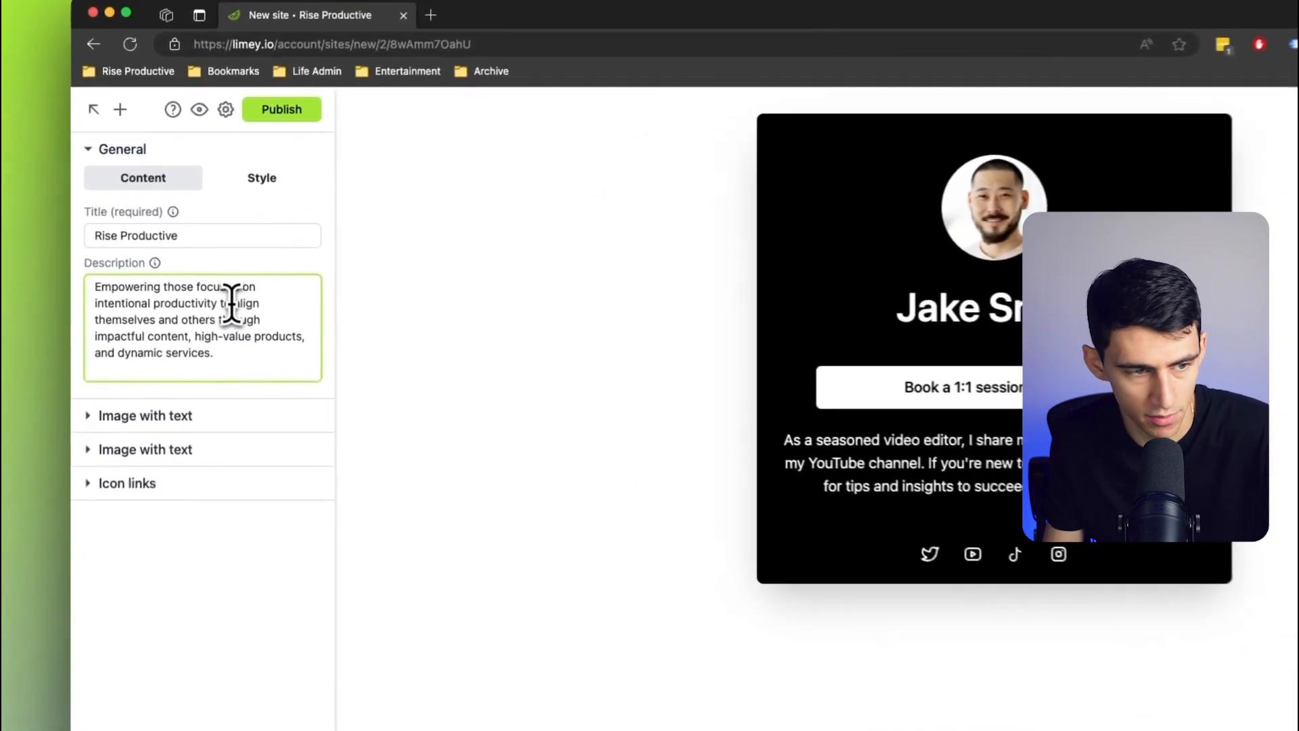
key(BackSpace)
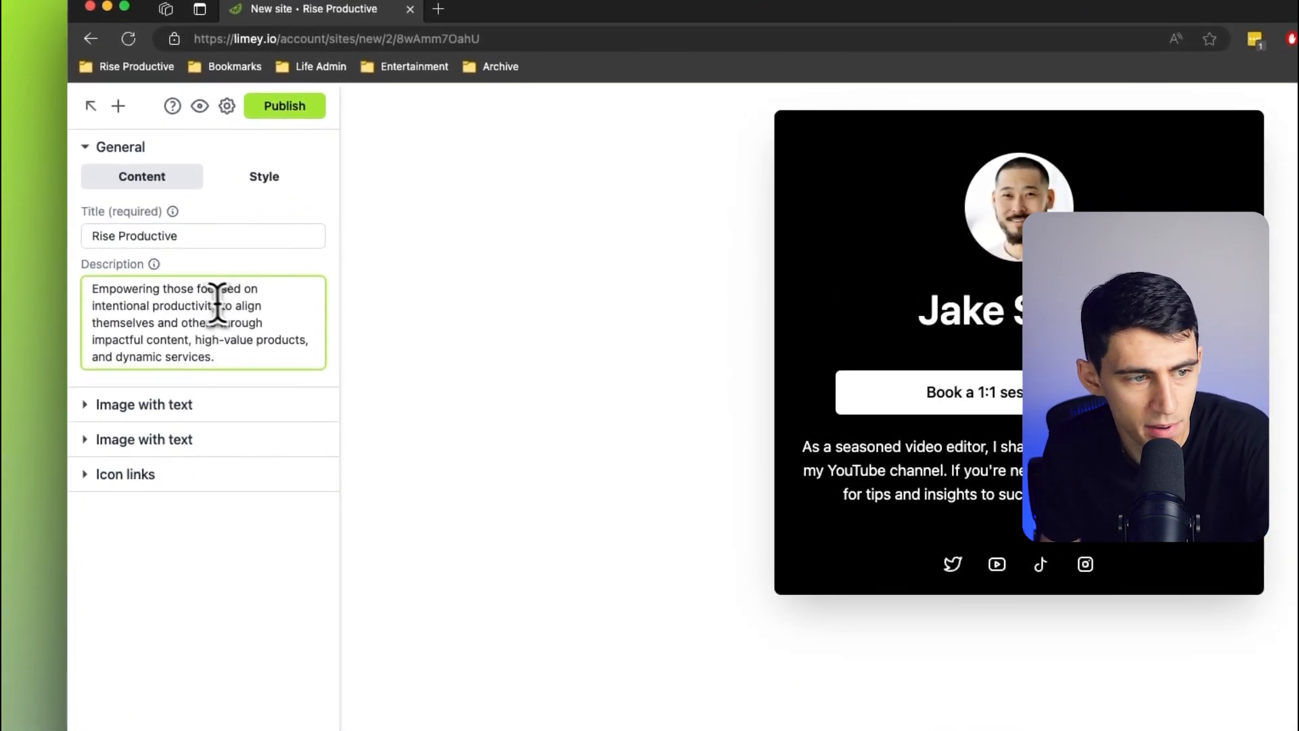
drag(123, 288, 249, 348)
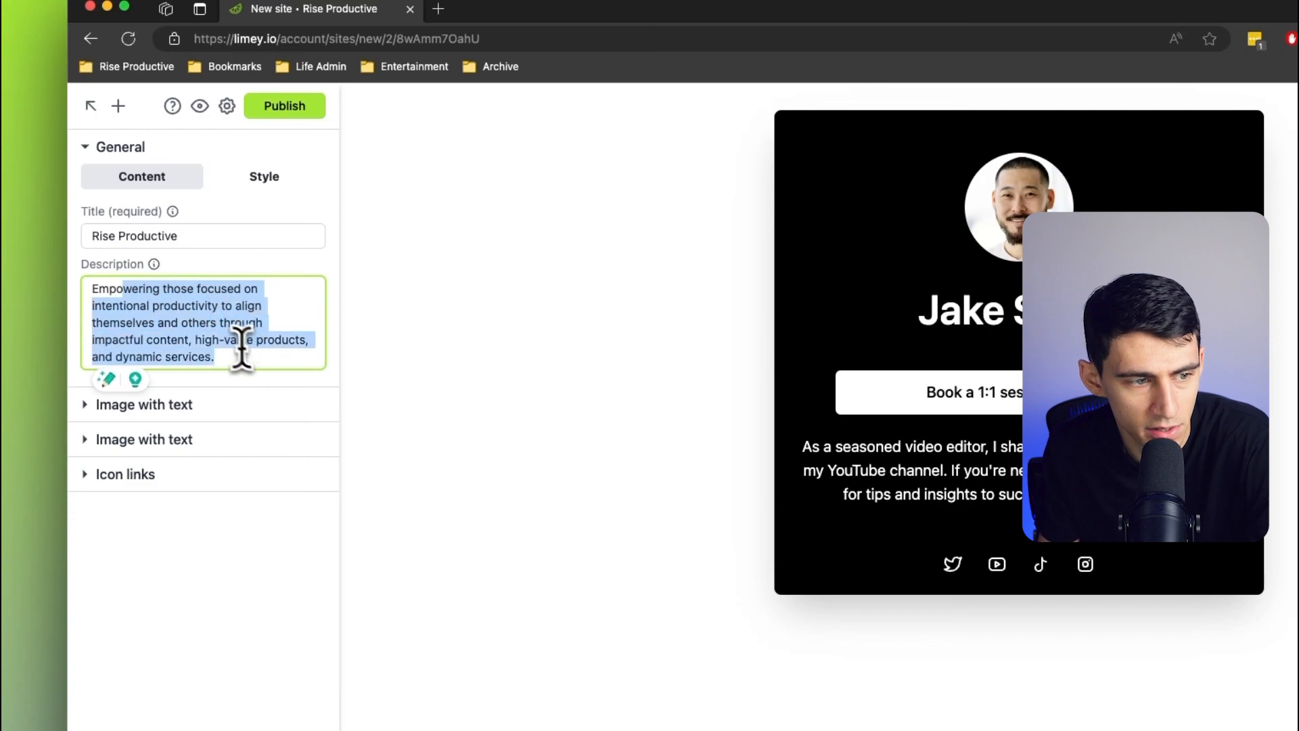
click(235, 327)
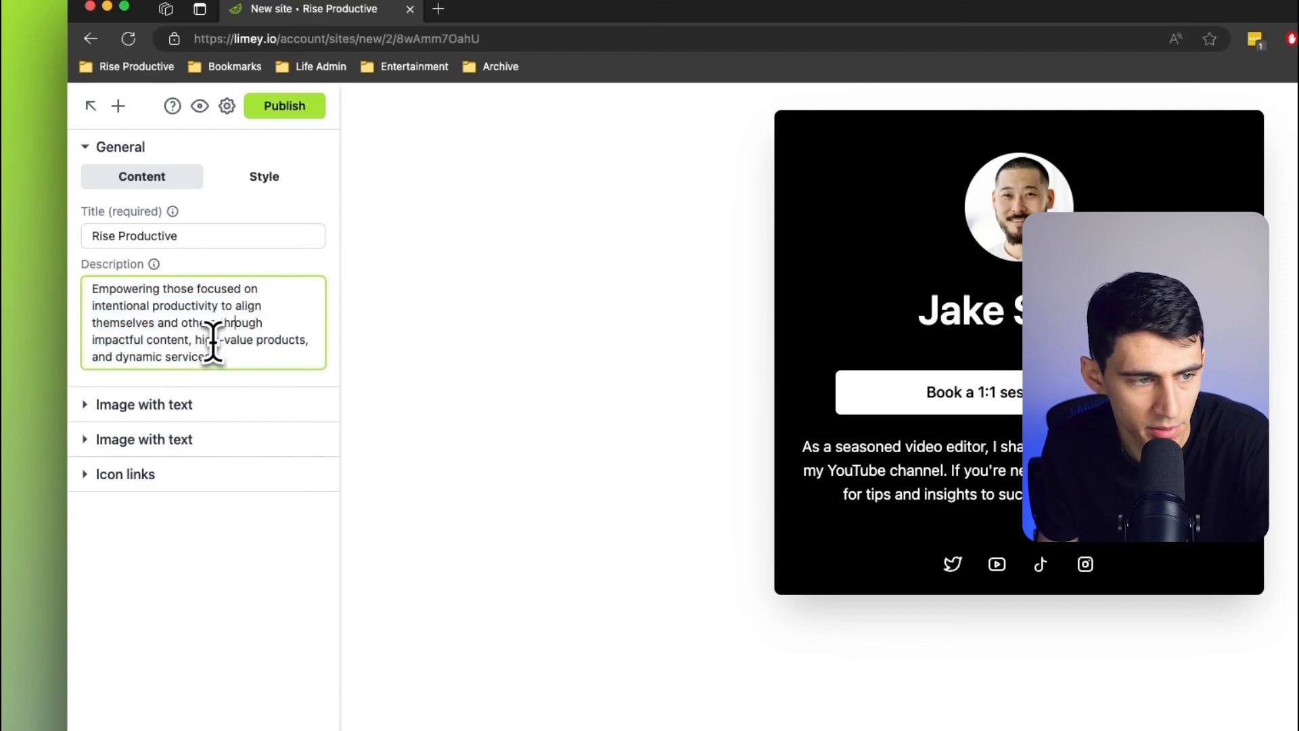
mouse_move(152, 266)
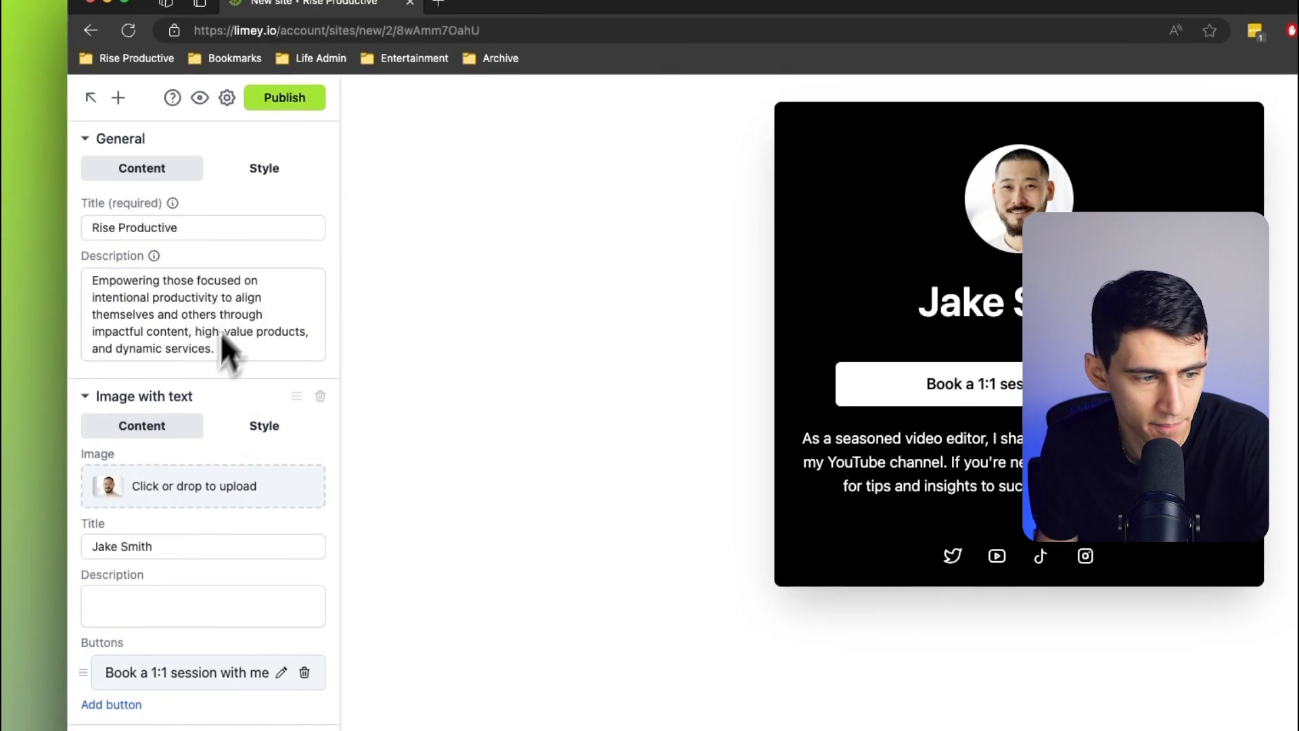
- Upload a profile photo to the first Image with text section and enter the owner's full name as its title
click(210, 499)
click(397, 437)
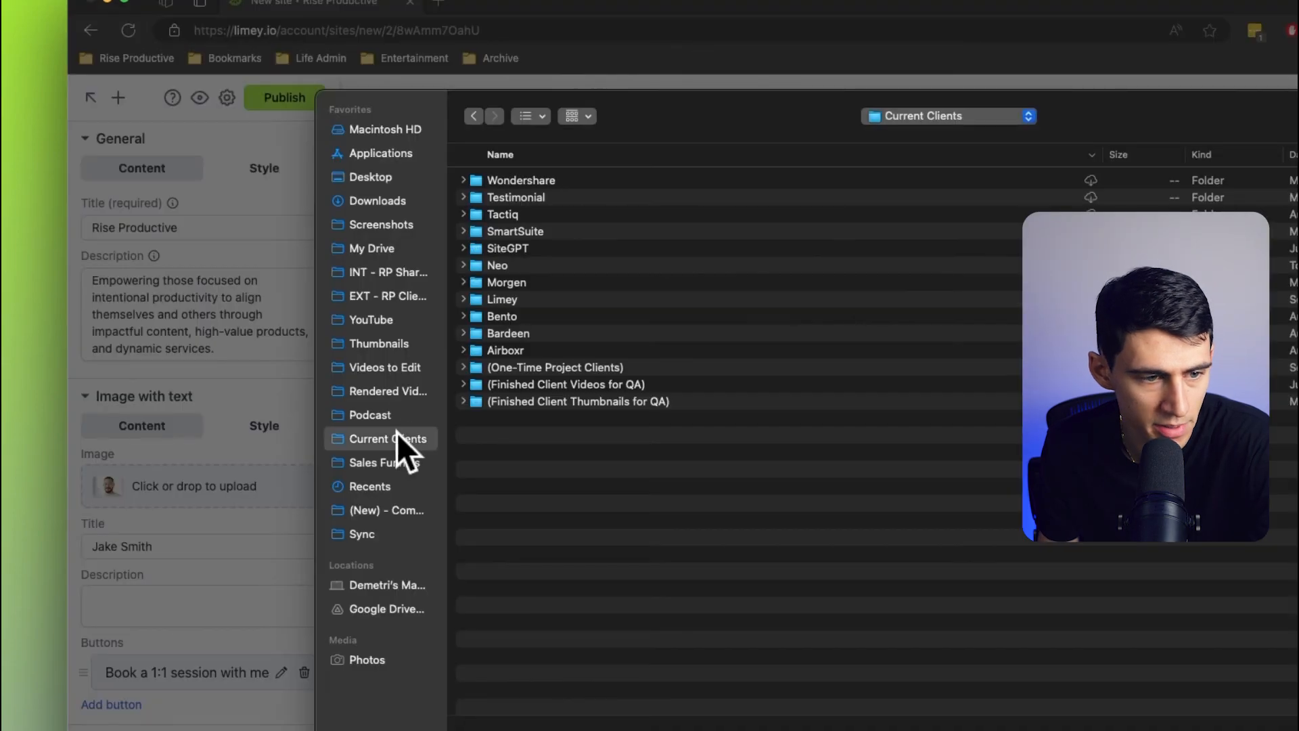
click(379, 321)
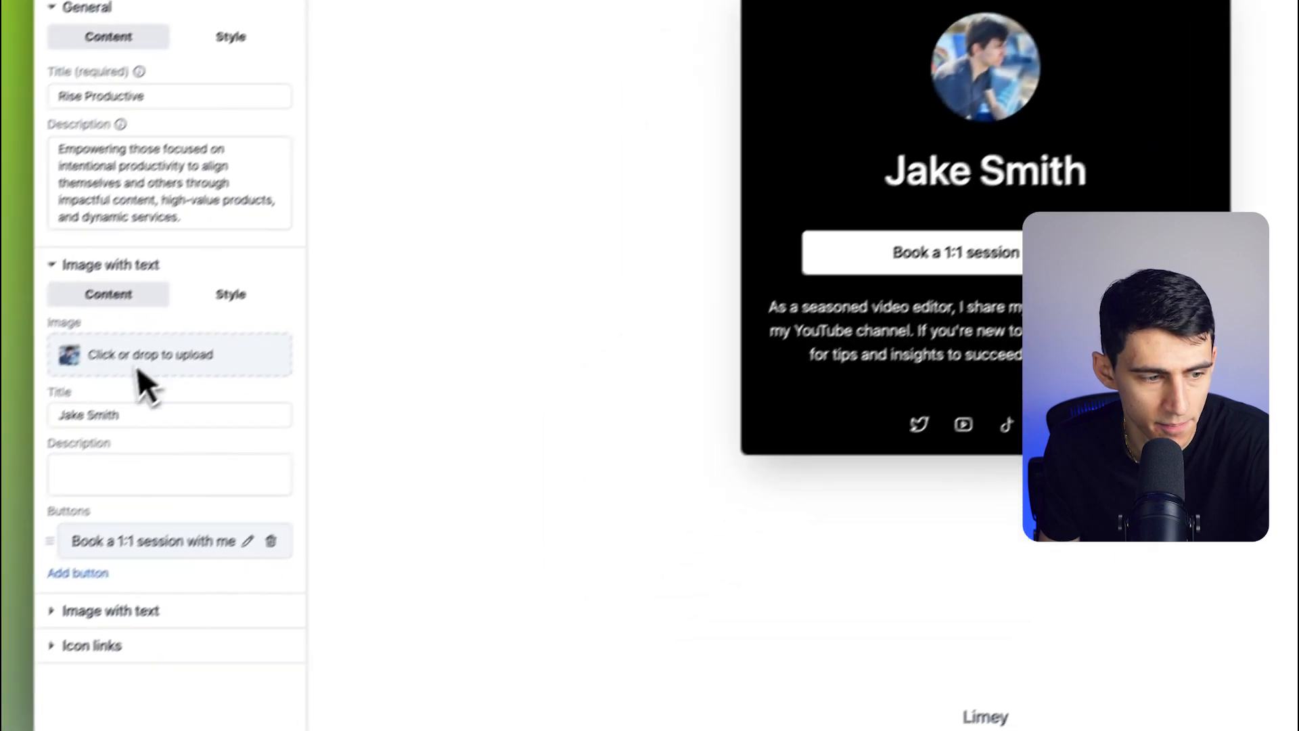
triple_click(162, 383)
text(Demetri Panici)
key(Tab)
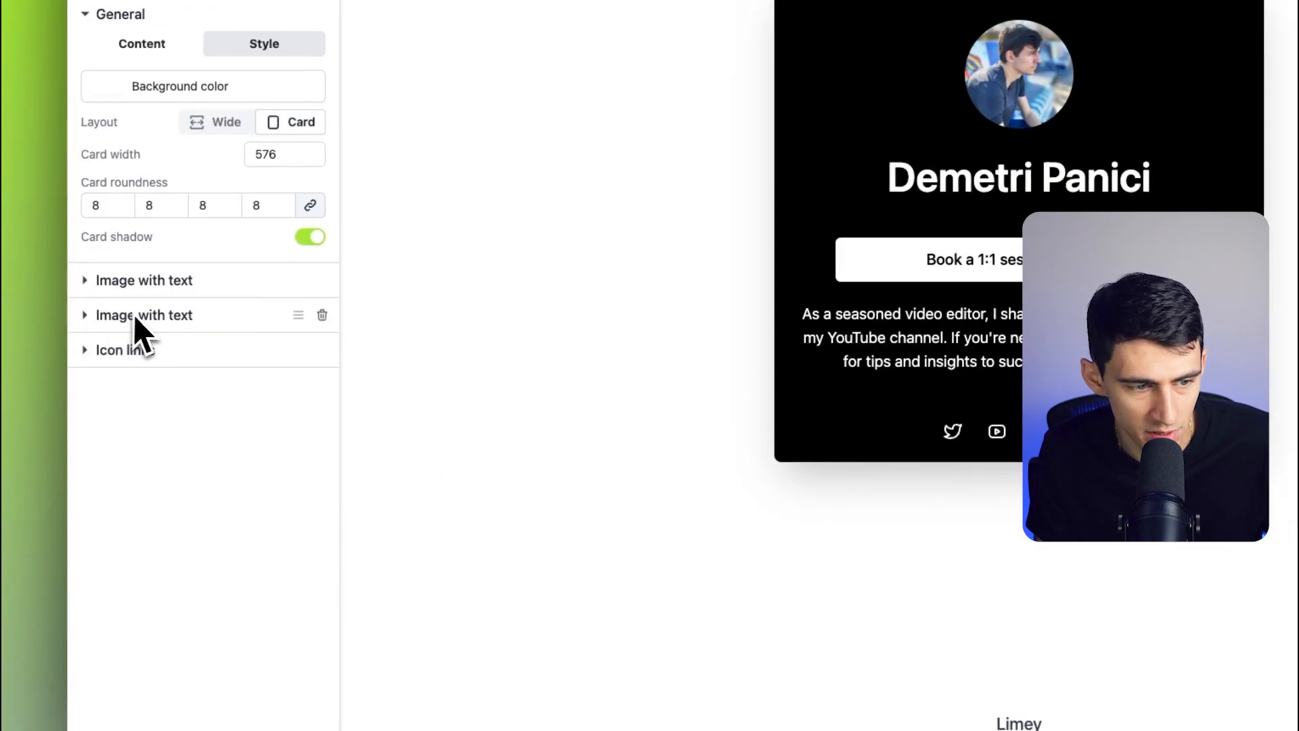
- Replace the second Image with text section's description with the Rise Productive video pitch starting "Are you ready to harness the power of professional and engaging video content?"
click(84, 323)
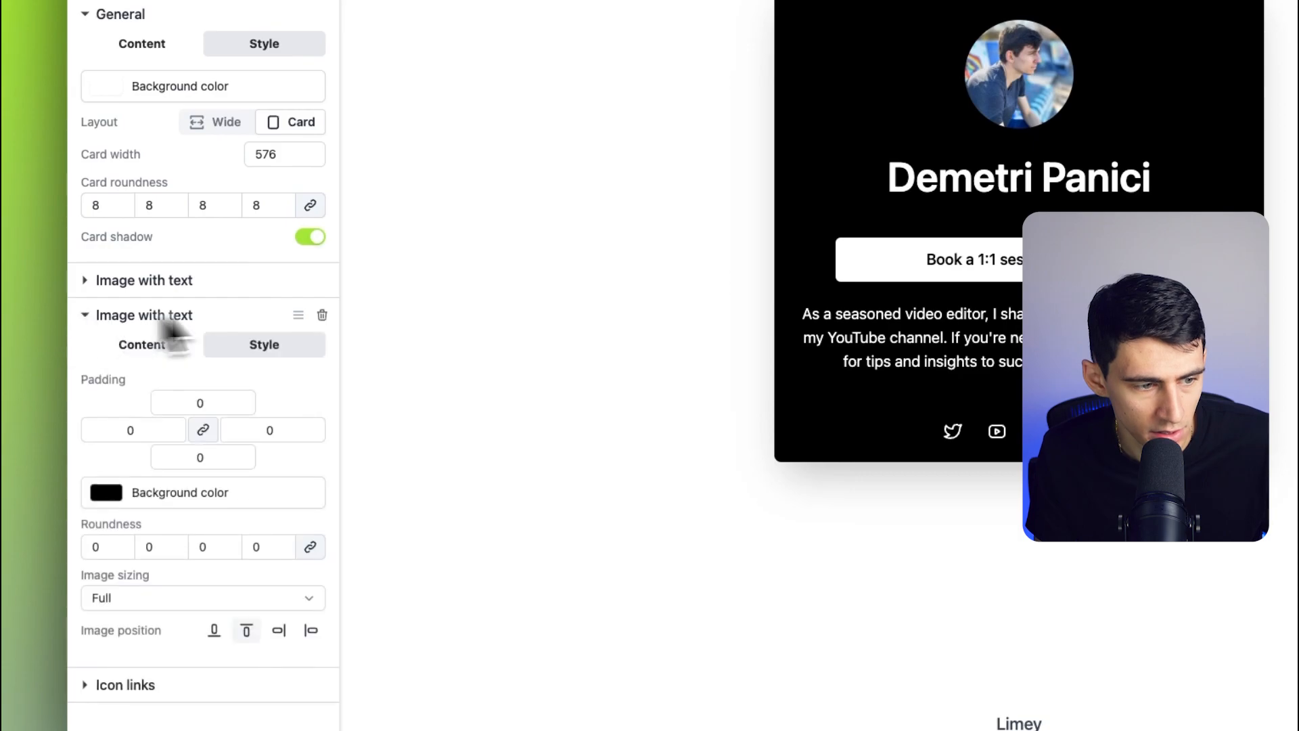
click(139, 346)
click(166, 452)
triple_click(175, 507)
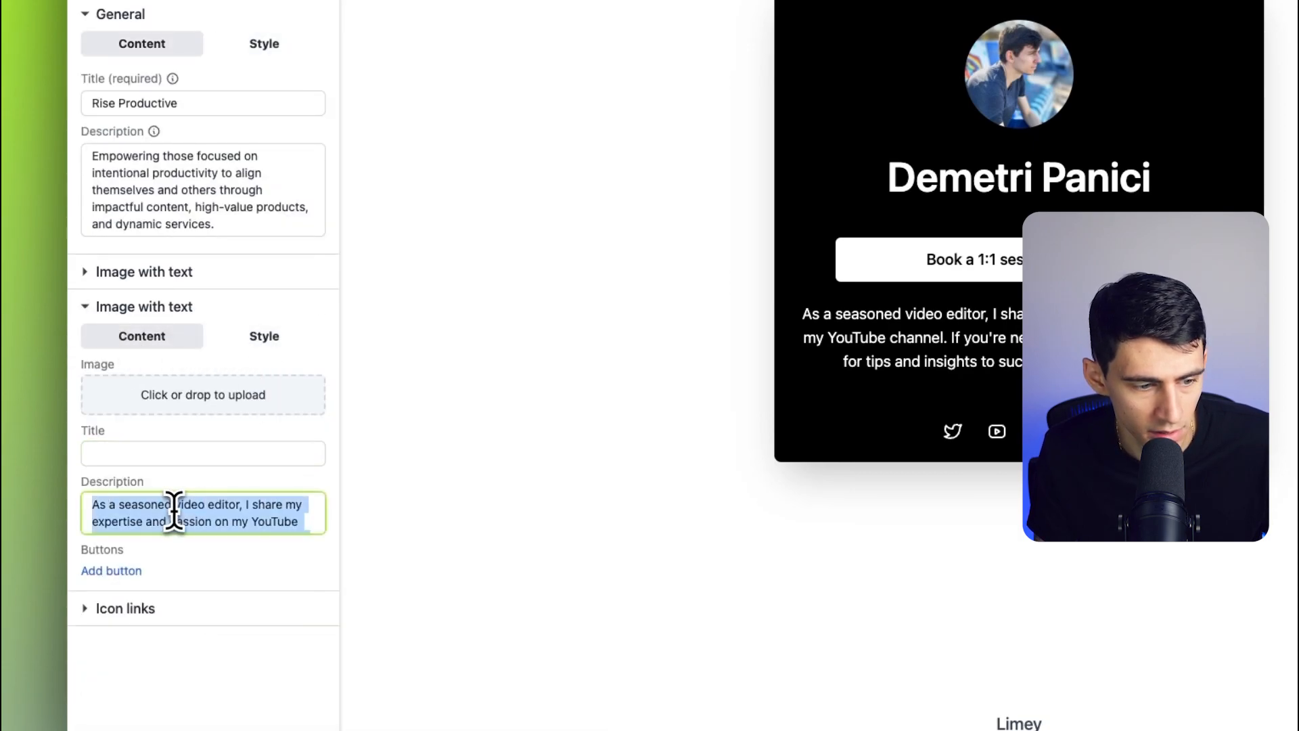
key(BackSpace)
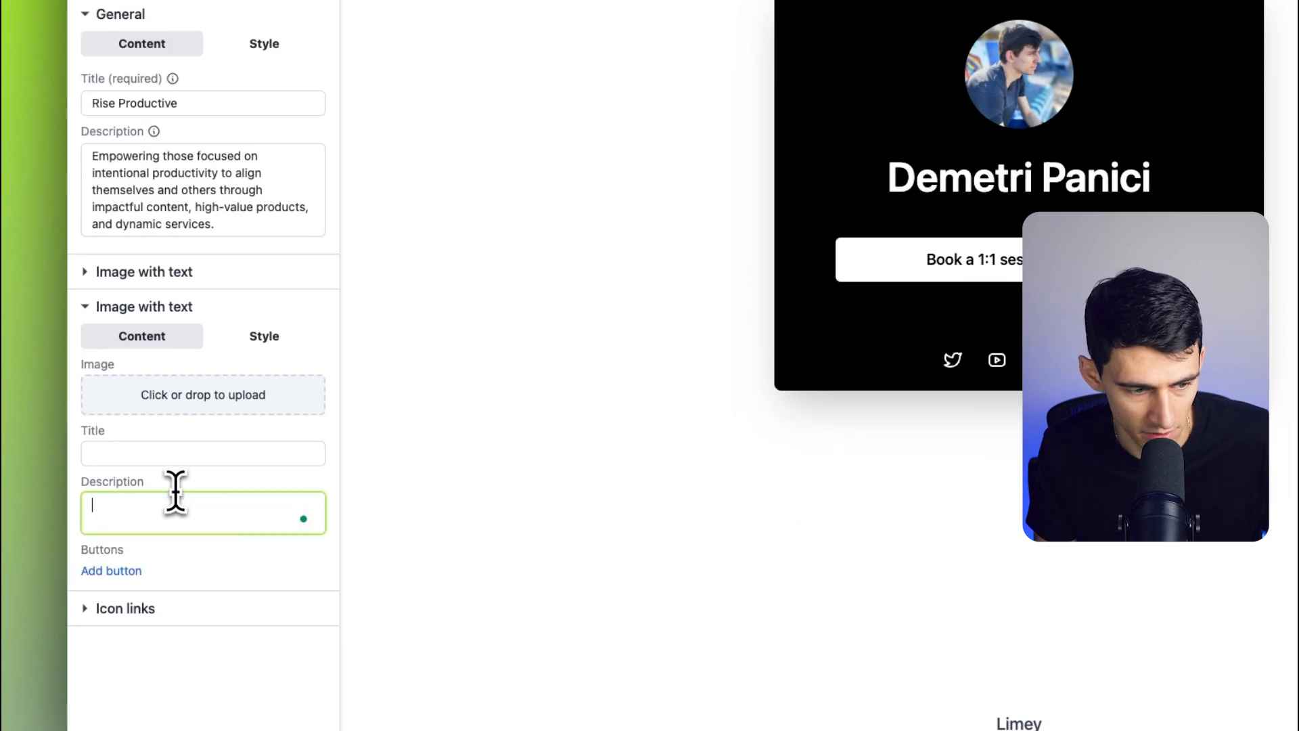
text(Are you ready to harness the power of professional and engaging video content? Let's get started. Contact us today and let Rise Productive help you connect with your audience, expand your reach, and drive your growth to new heights.)
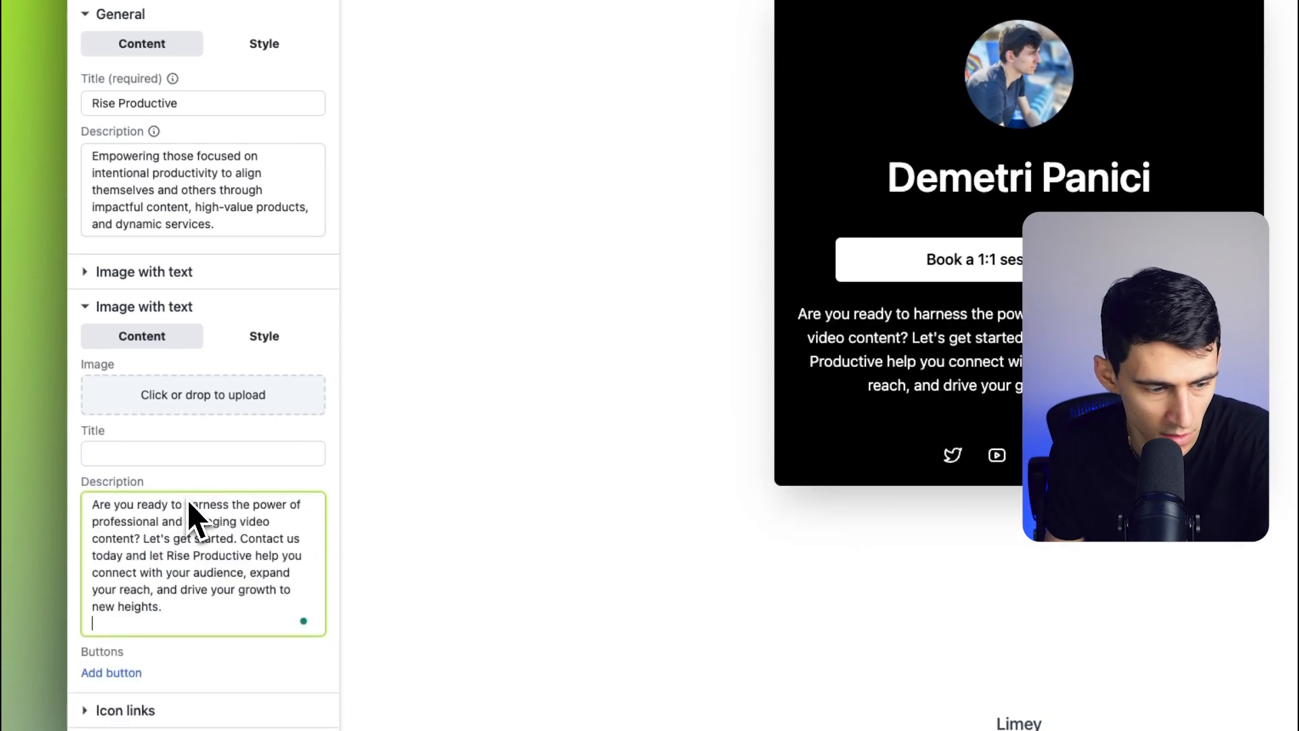
click(88, 305)
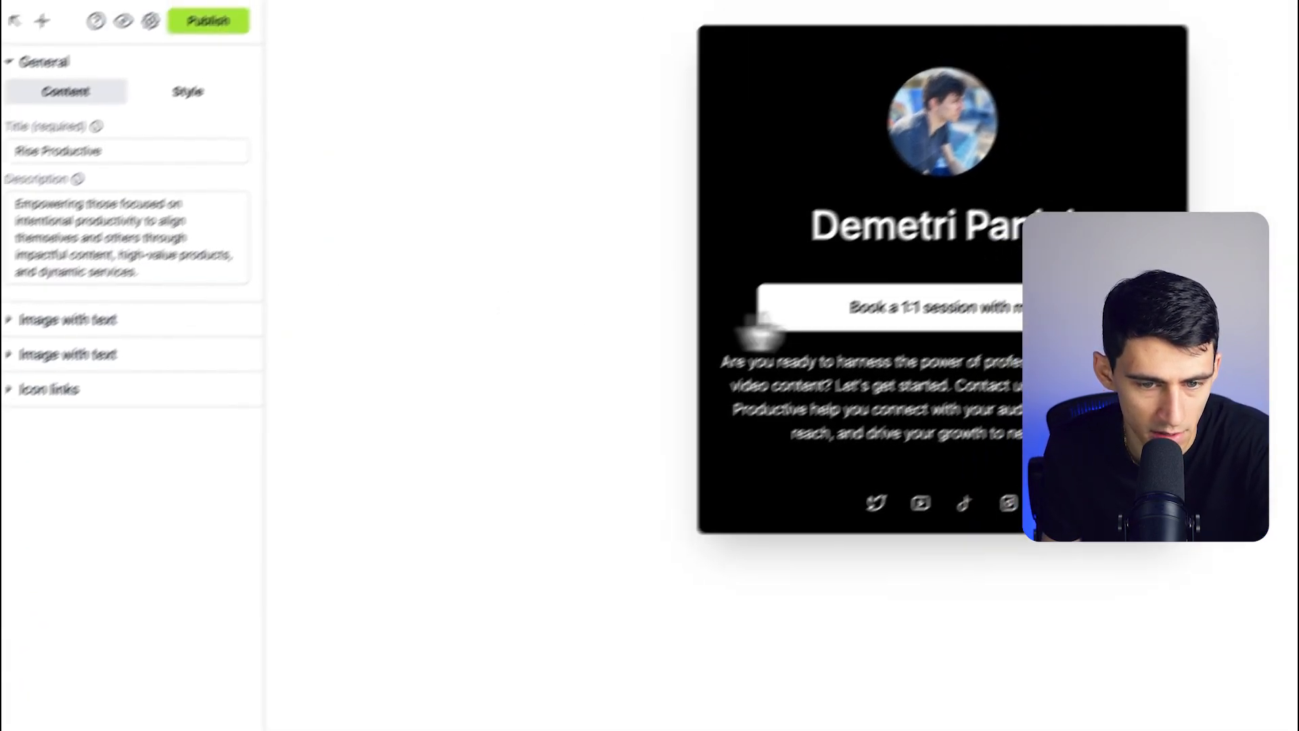
- Add a trial second button to the first Image with text section and delete it
click(112, 363)
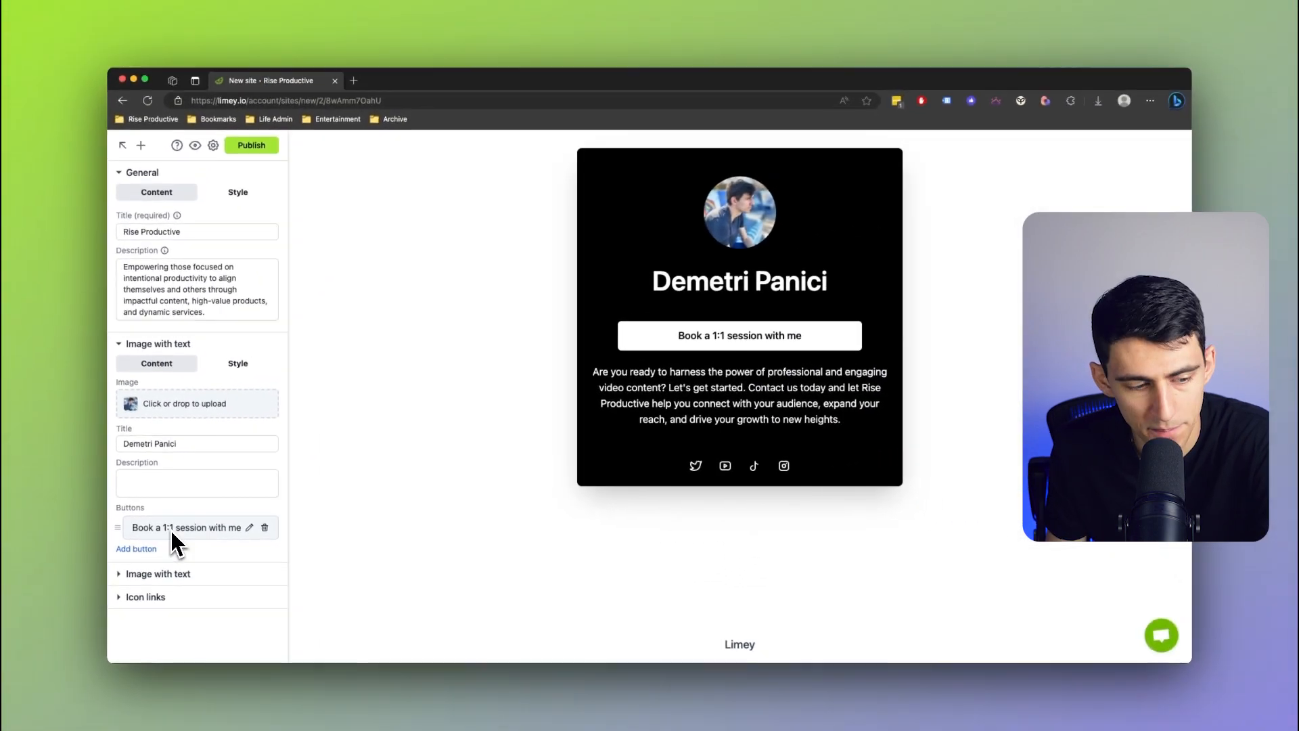
click(117, 547)
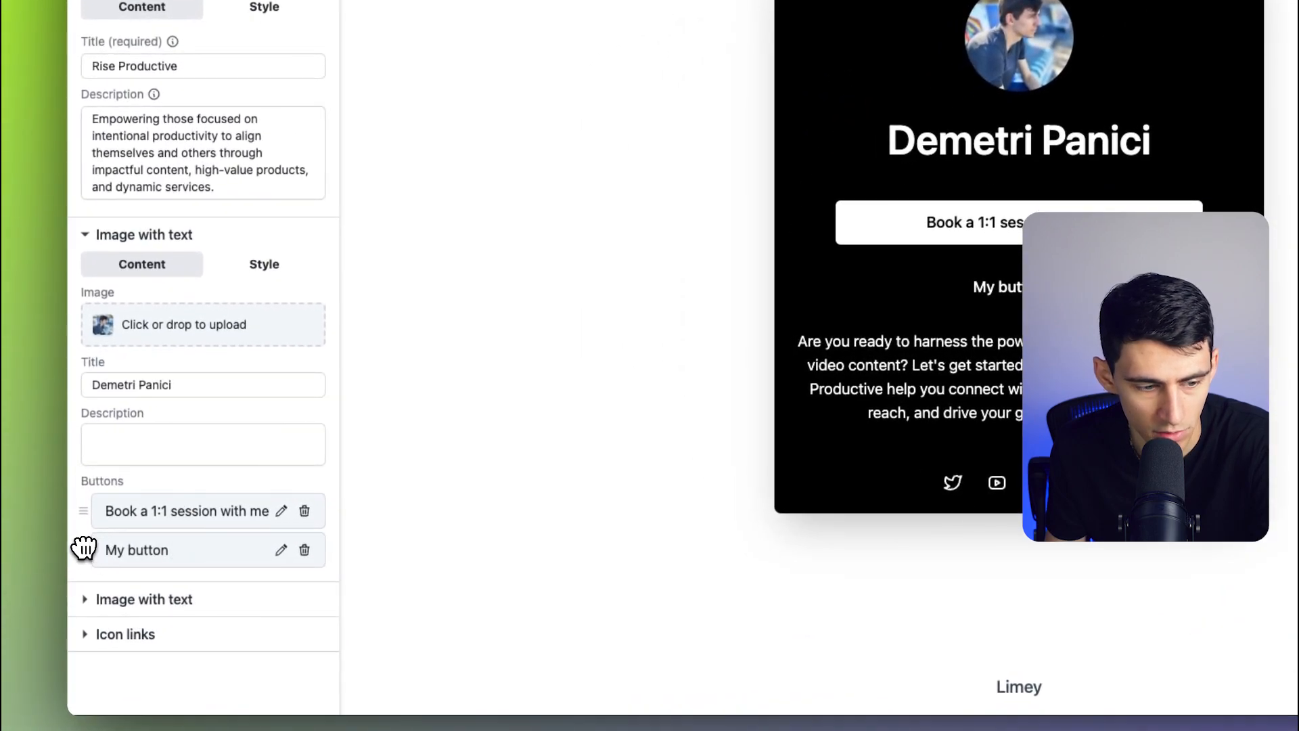
mouse_move(84, 548)
mouse_down()
mouse_move(90, 499)
mouse_move(90, 558)
mouse_up()
click(281, 549)
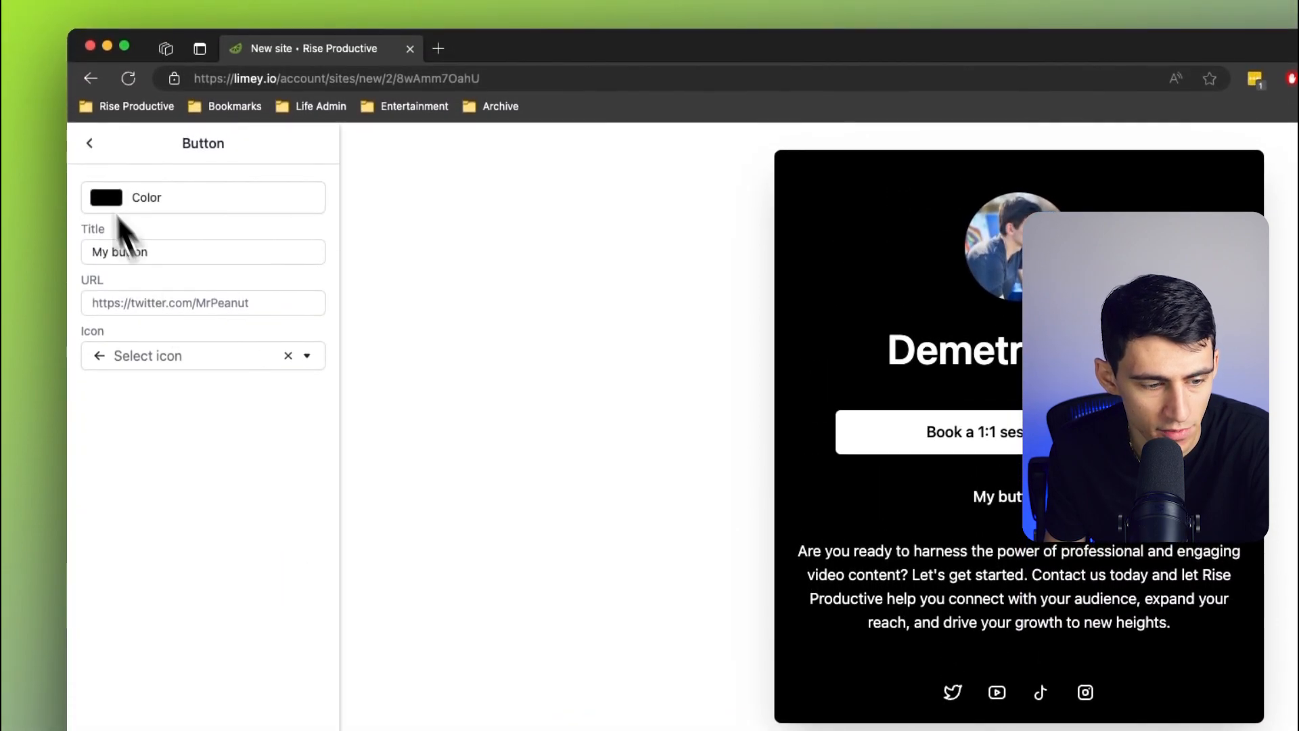
click(90, 143)
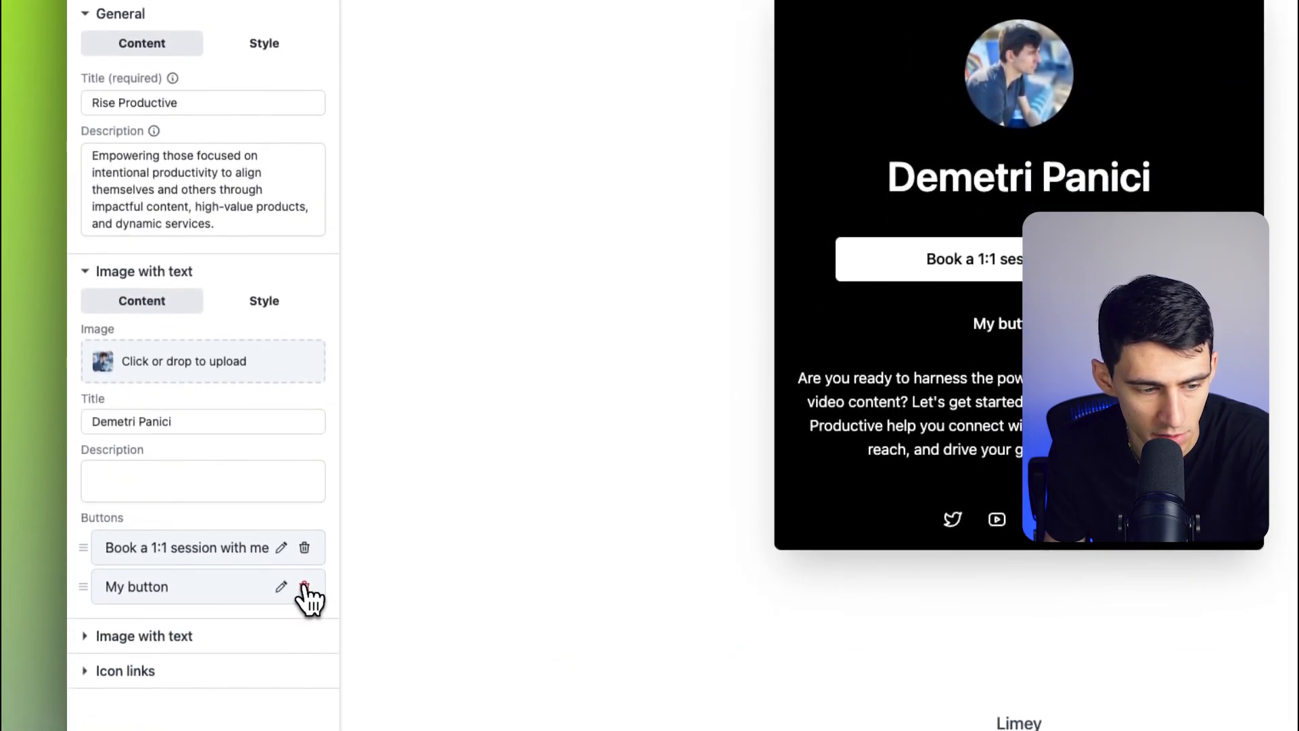
click(304, 587)
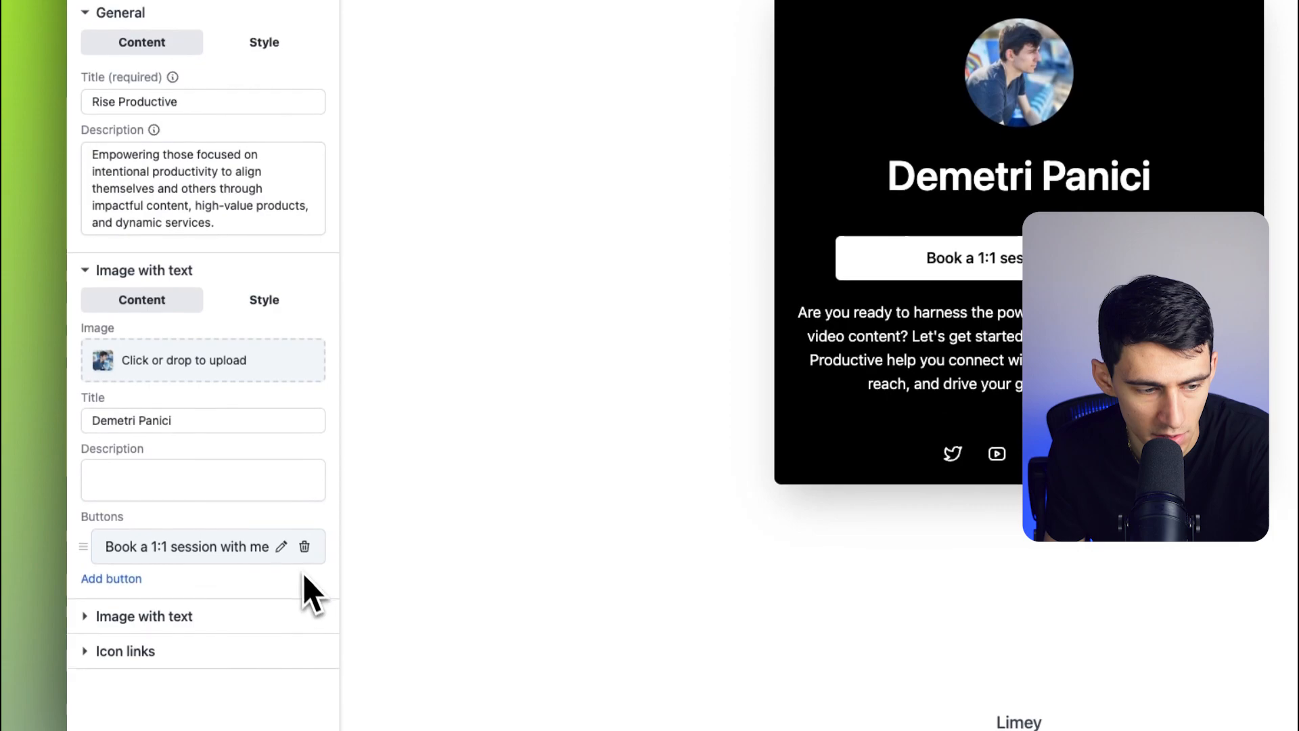
- Inspect the title and URL settings of the "Book a 1:1 session with me" button
click(281, 548)
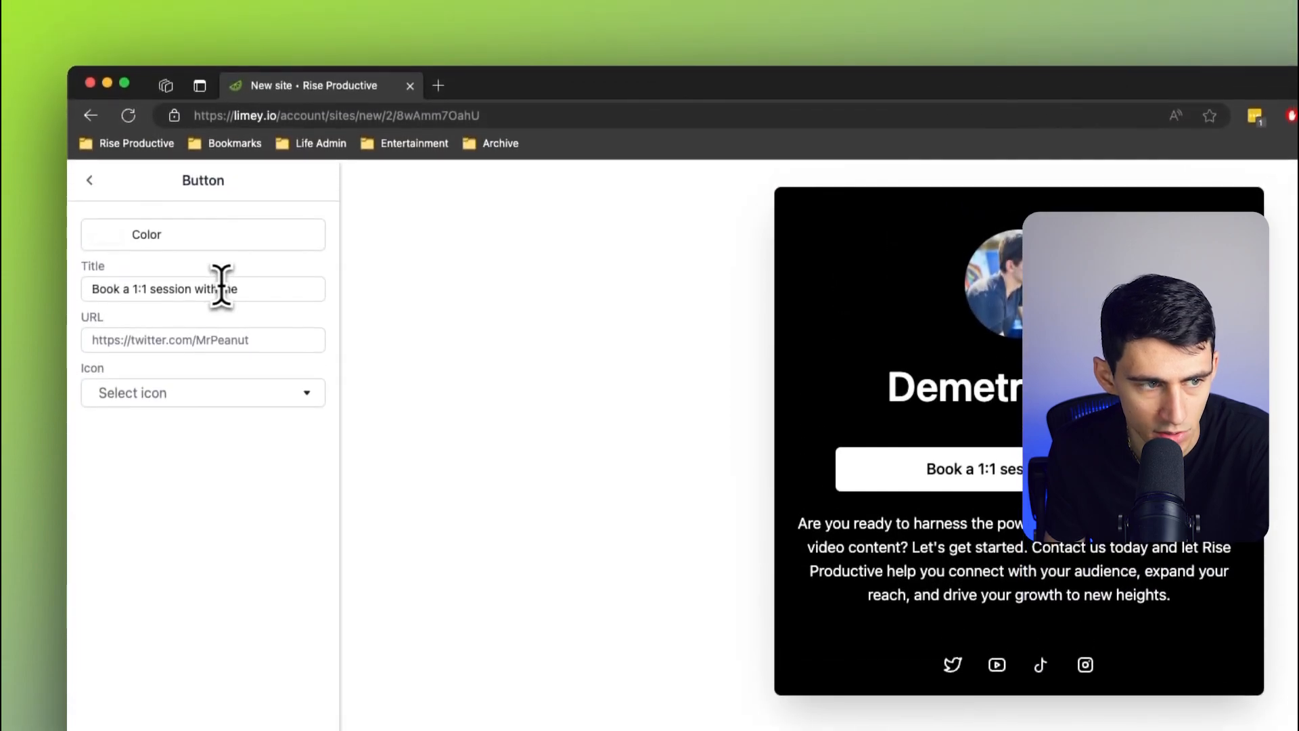
triple_click(221, 289)
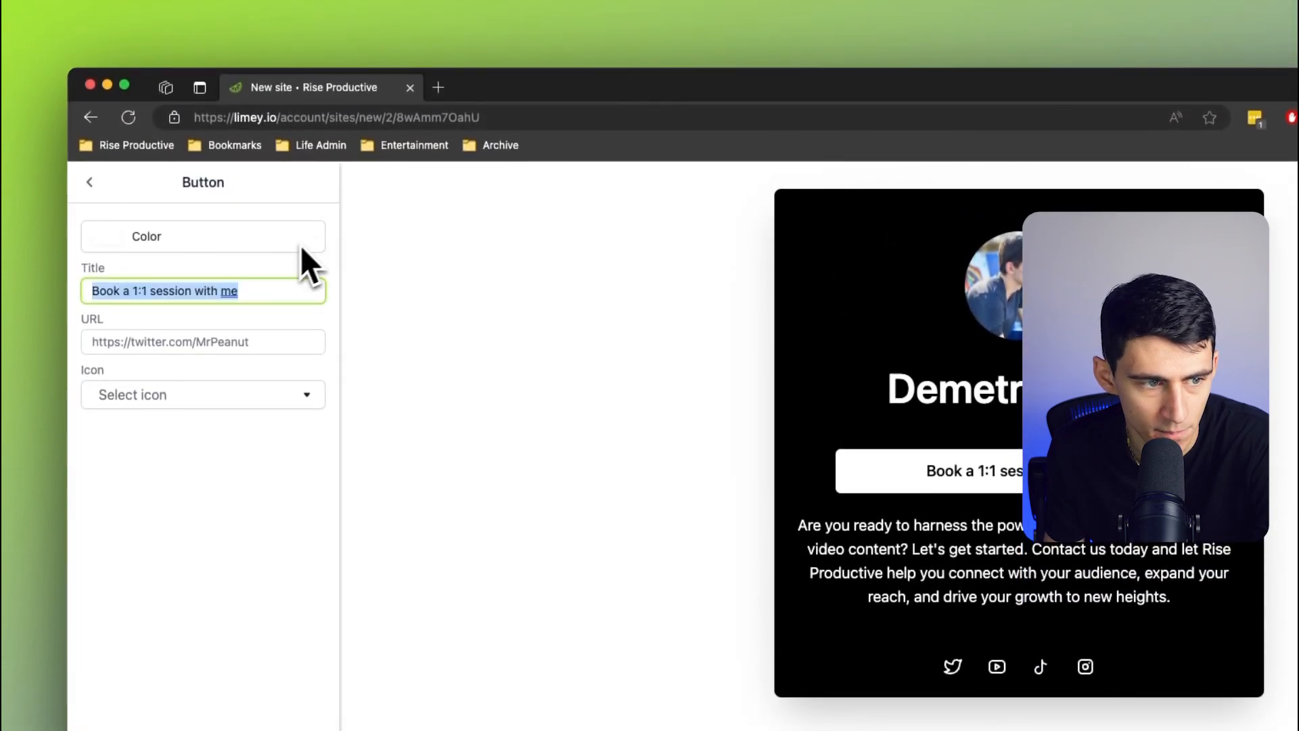
click(217, 341)
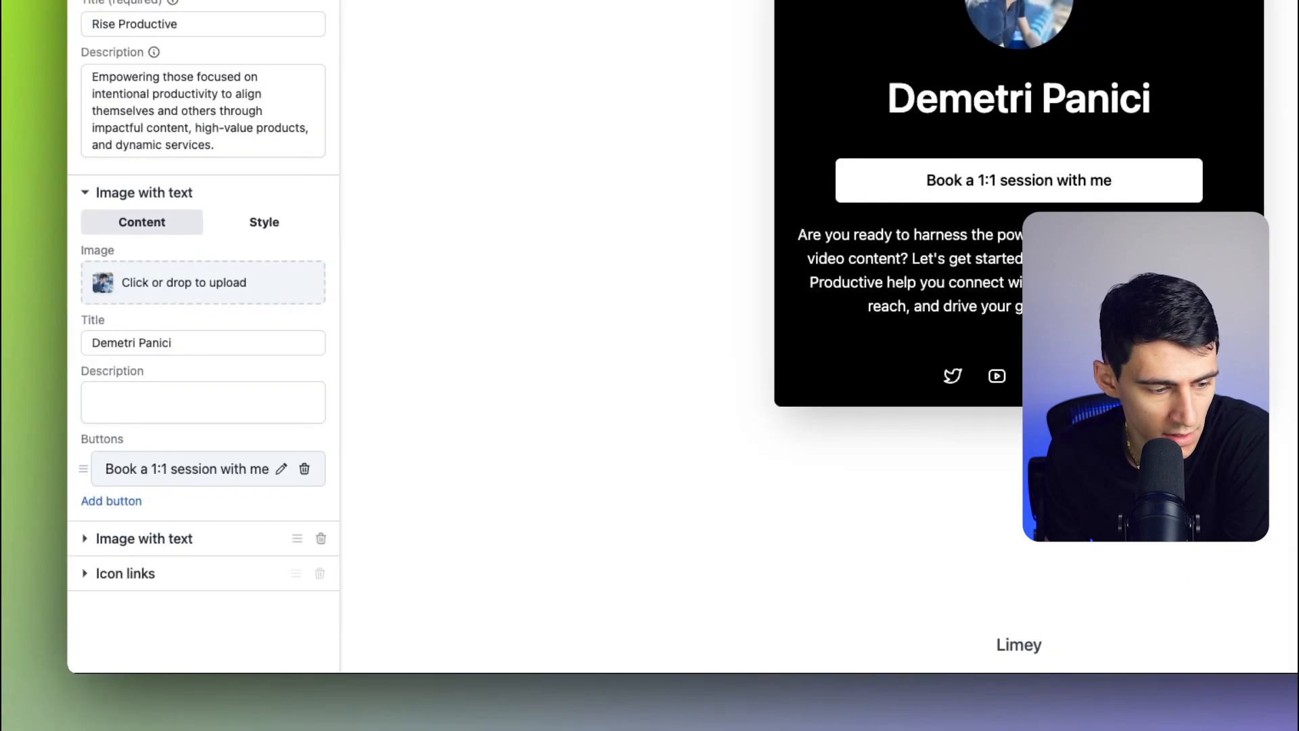
- Examine the Icon links section's social links and the sections' style options, and collapse the Icon links and first Image with text sections
click(122, 596)
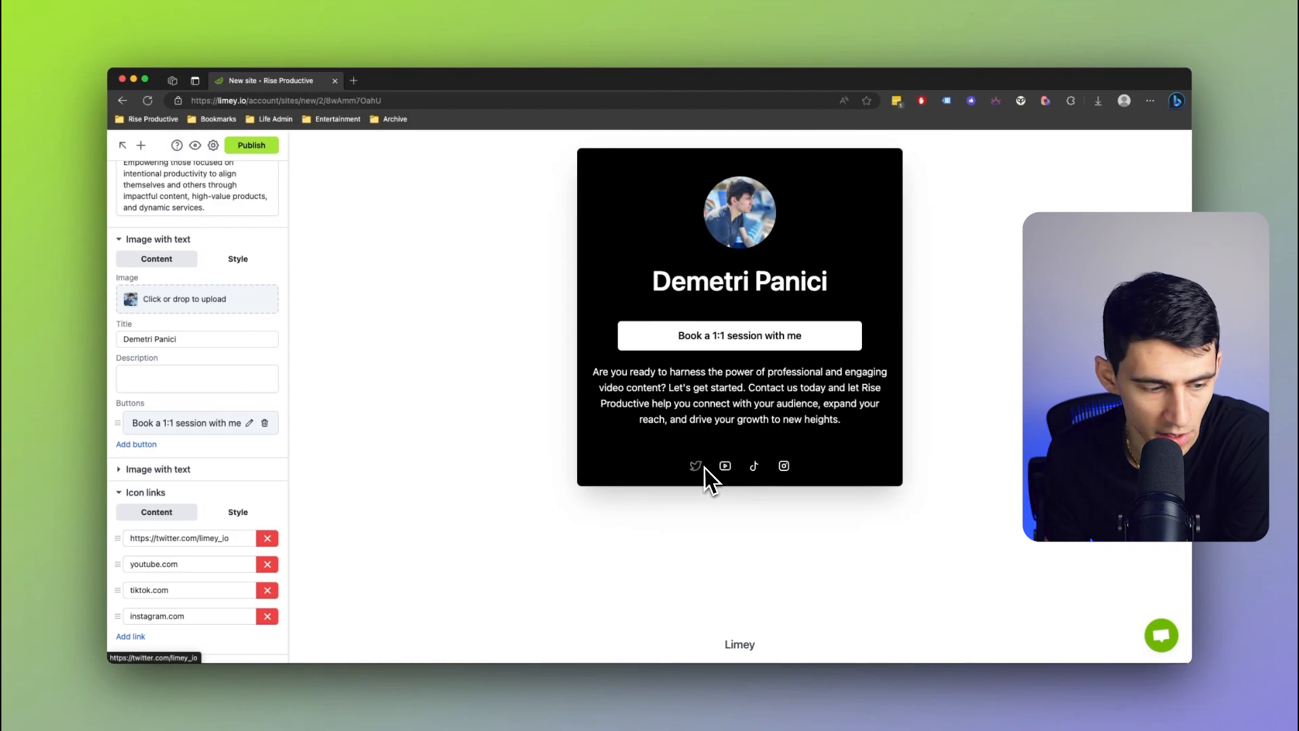
scroll(188, 504, up, 1)
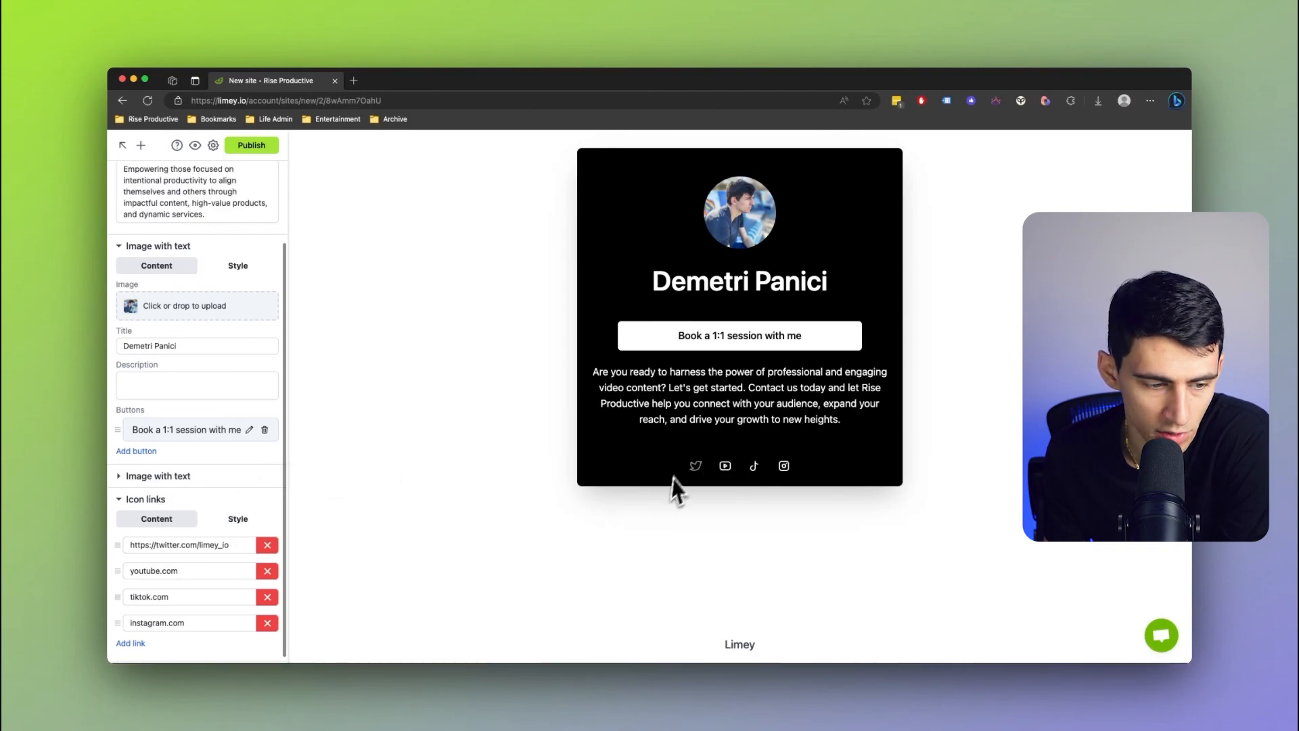
click(237, 518)
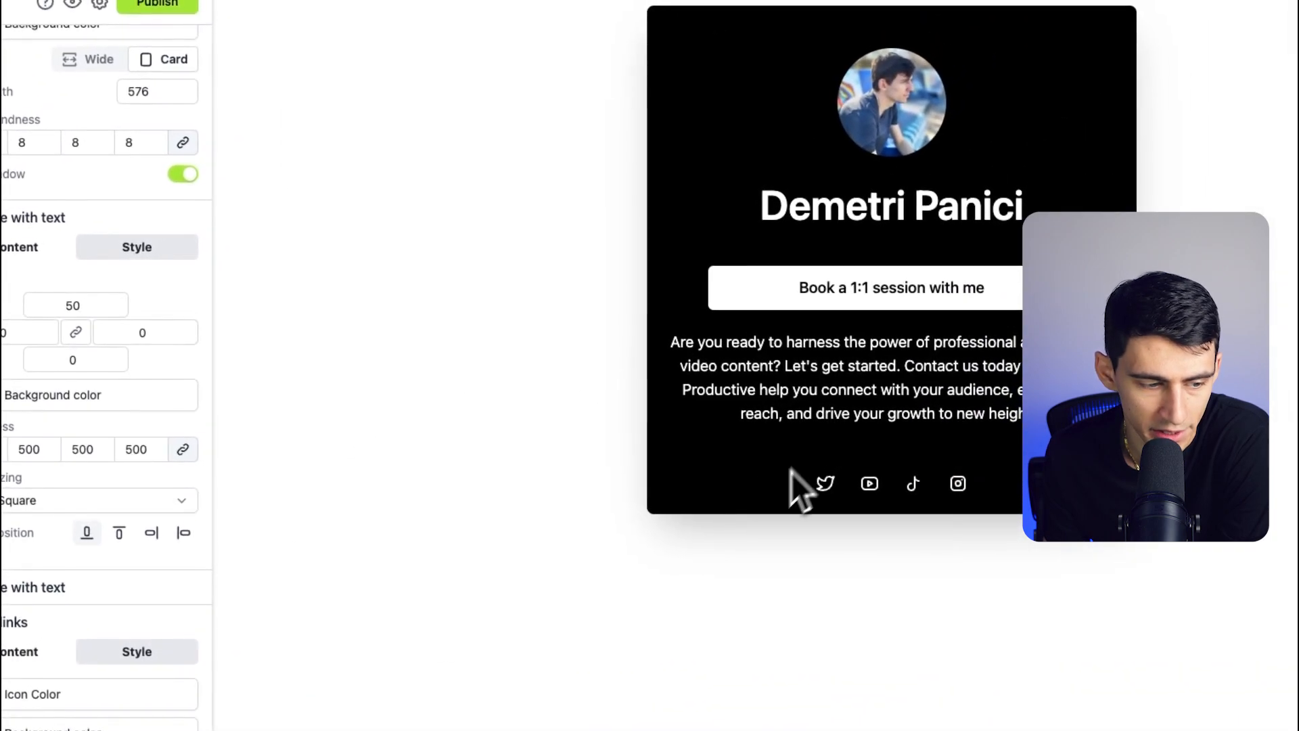
click(93, 596)
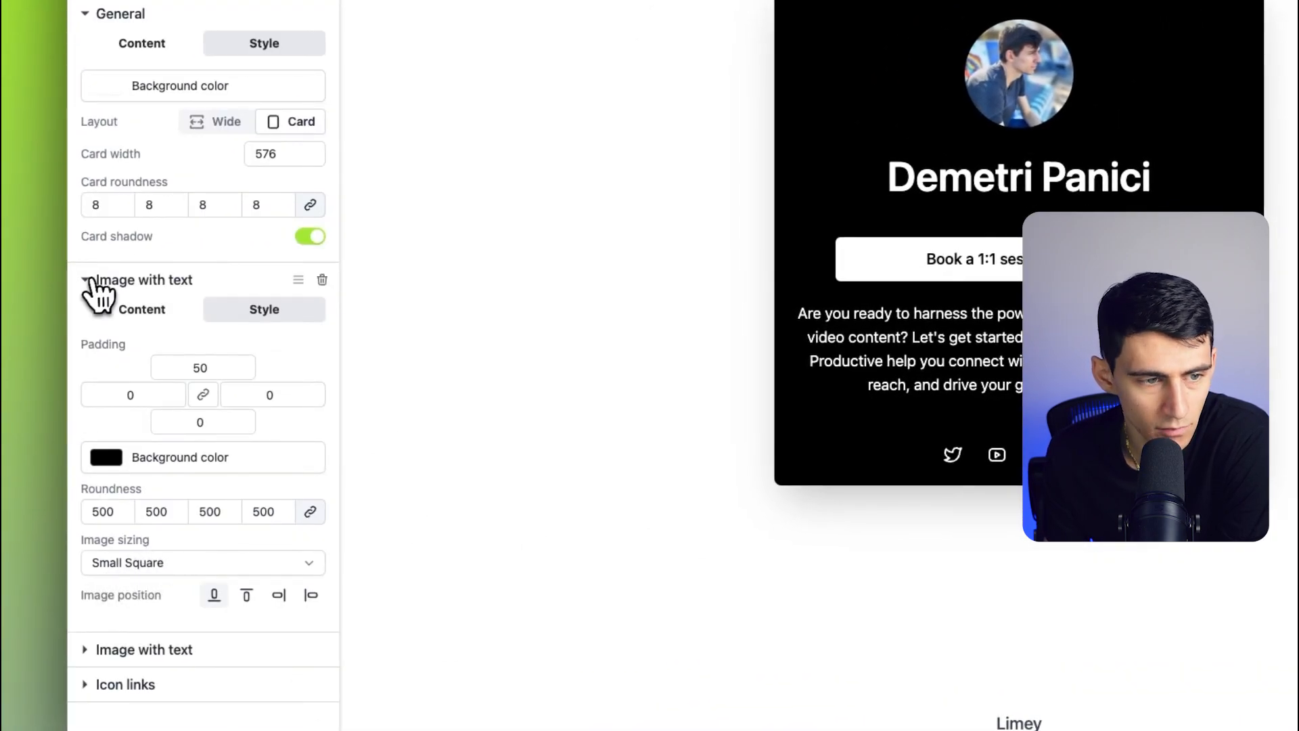
click(110, 279)
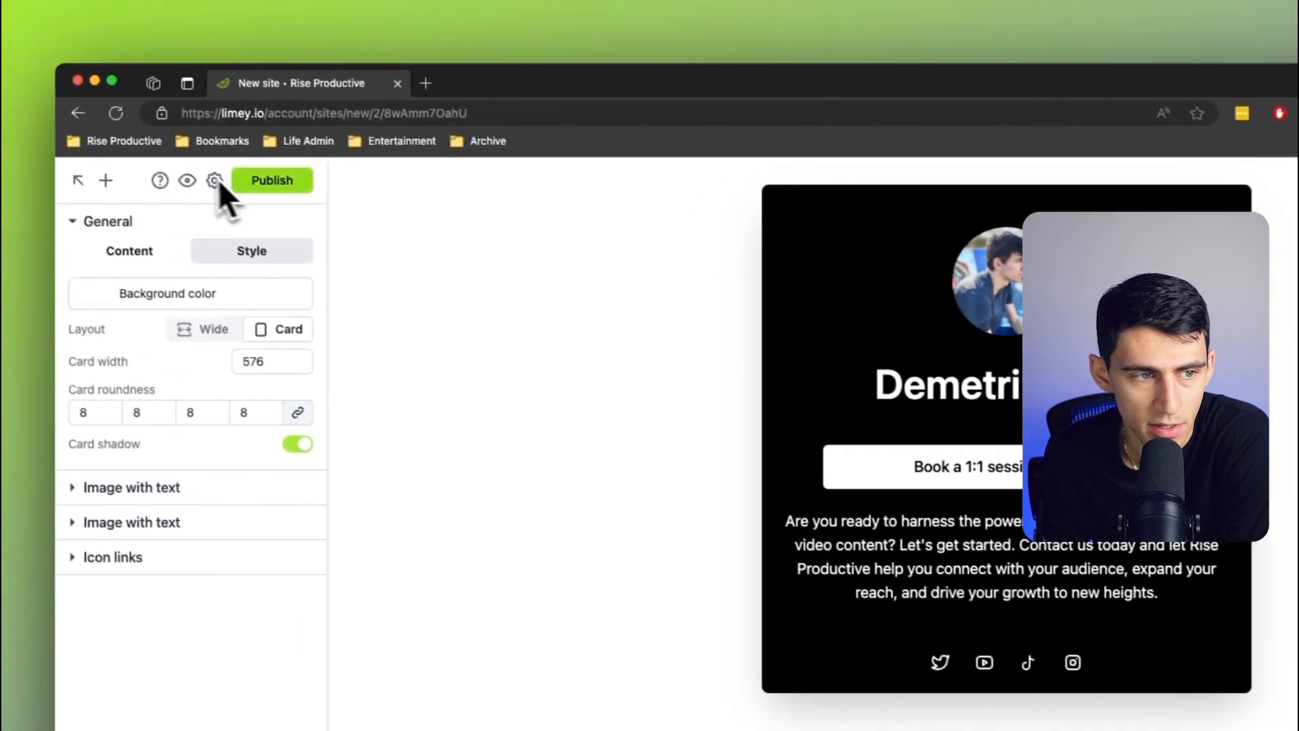
- Preview the finished card page, return to editing, and publish and save the site at limey.io/riseproductive
click(108, 153)
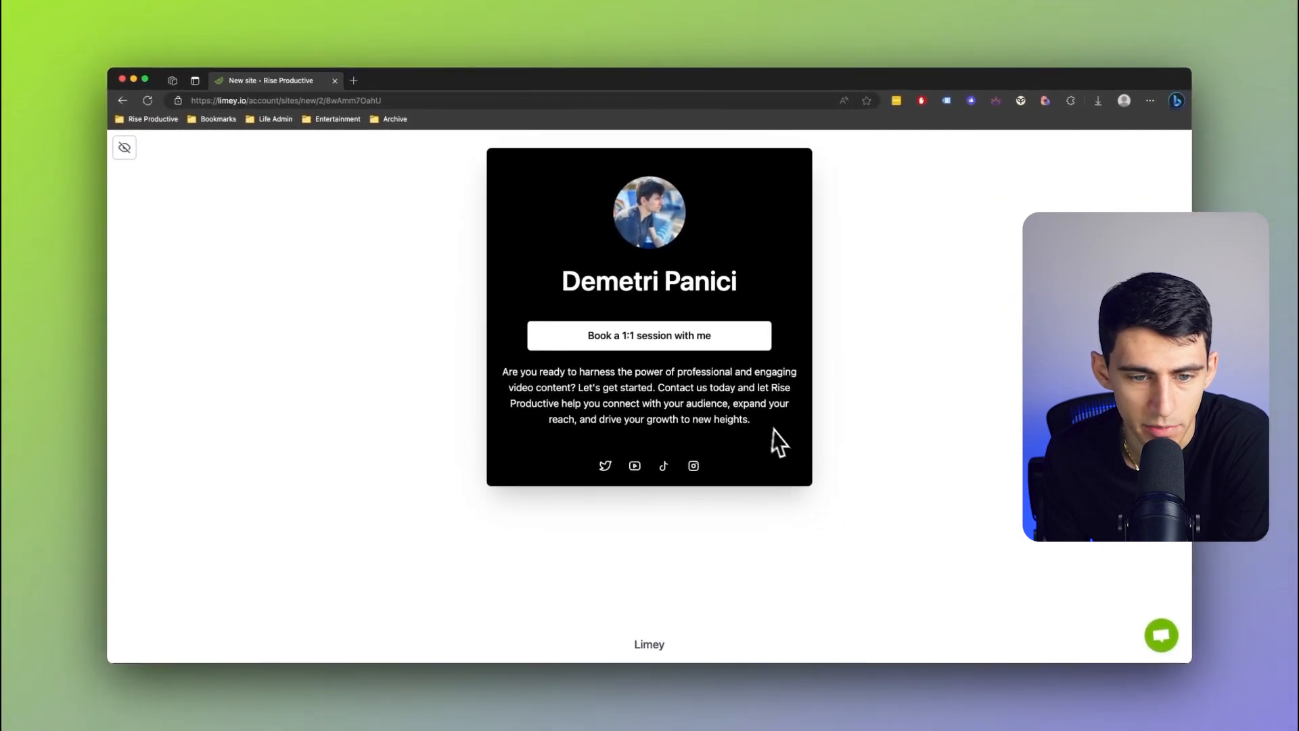
click(124, 147)
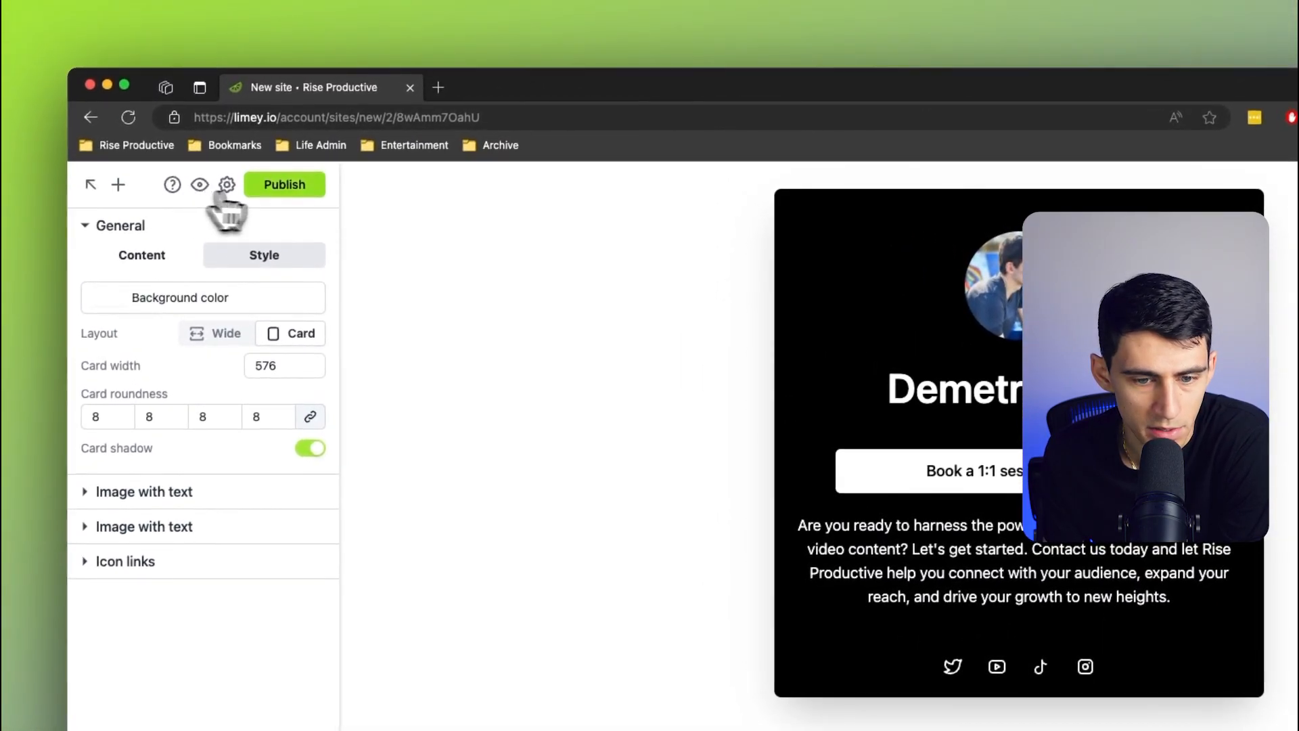
click(283, 186)
click(1001, 649)
click(863, 596)
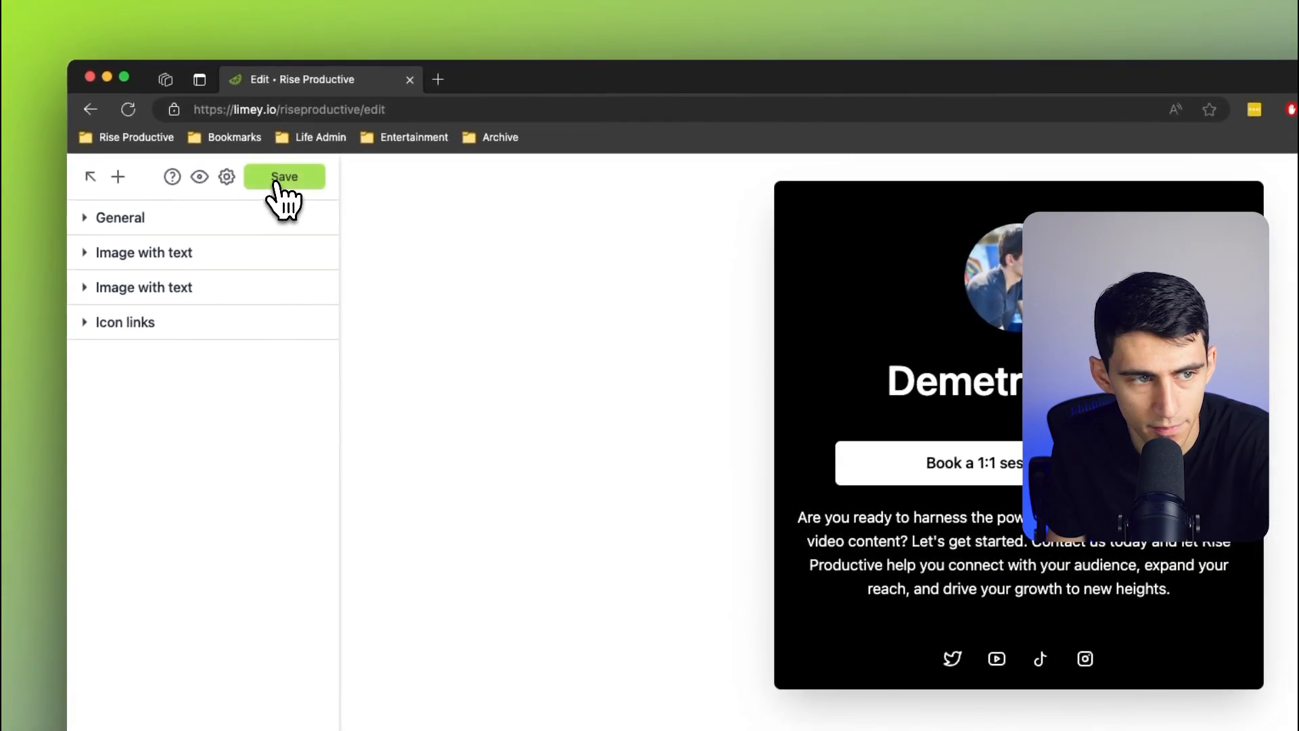
click(281, 177)
- In the site's general settings, upload Rise Productive Favicon (notion themed) - v2 (smaller).png as the favicon and turn off Limey Branding
click(224, 174)
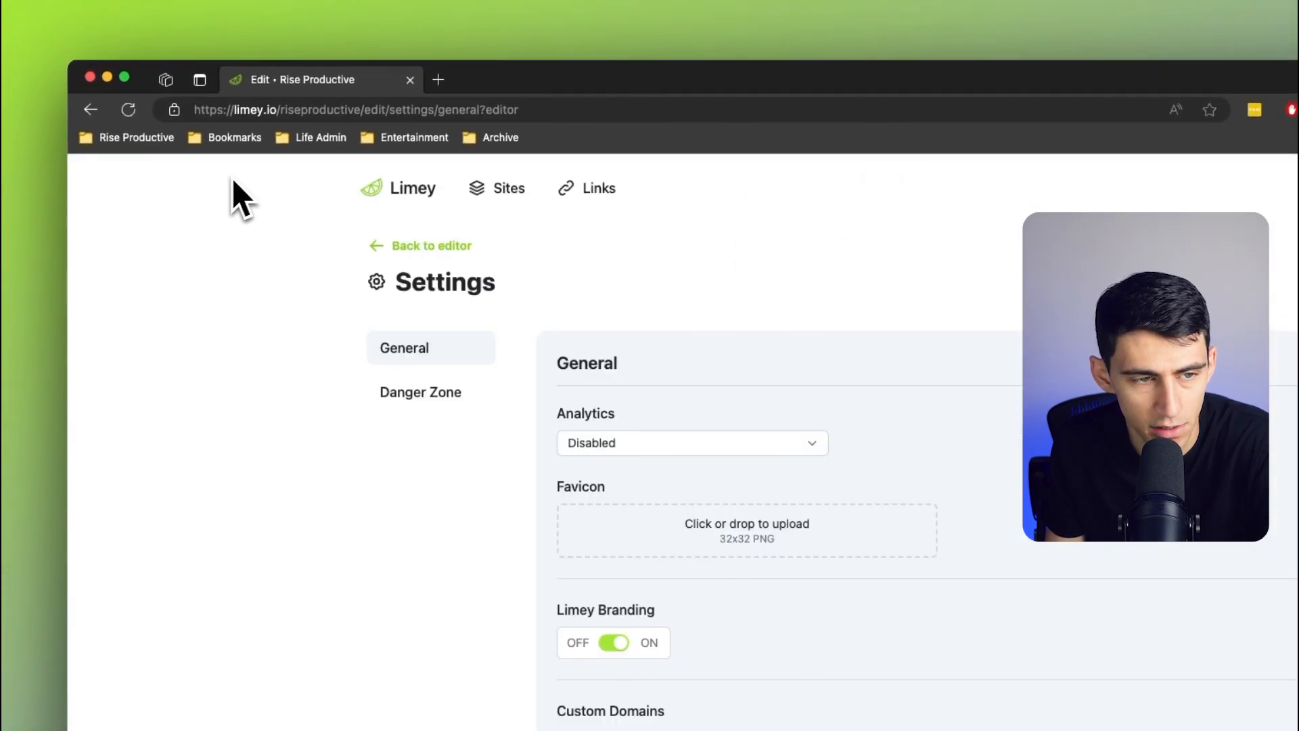
scroll(649, 386, down, 2)
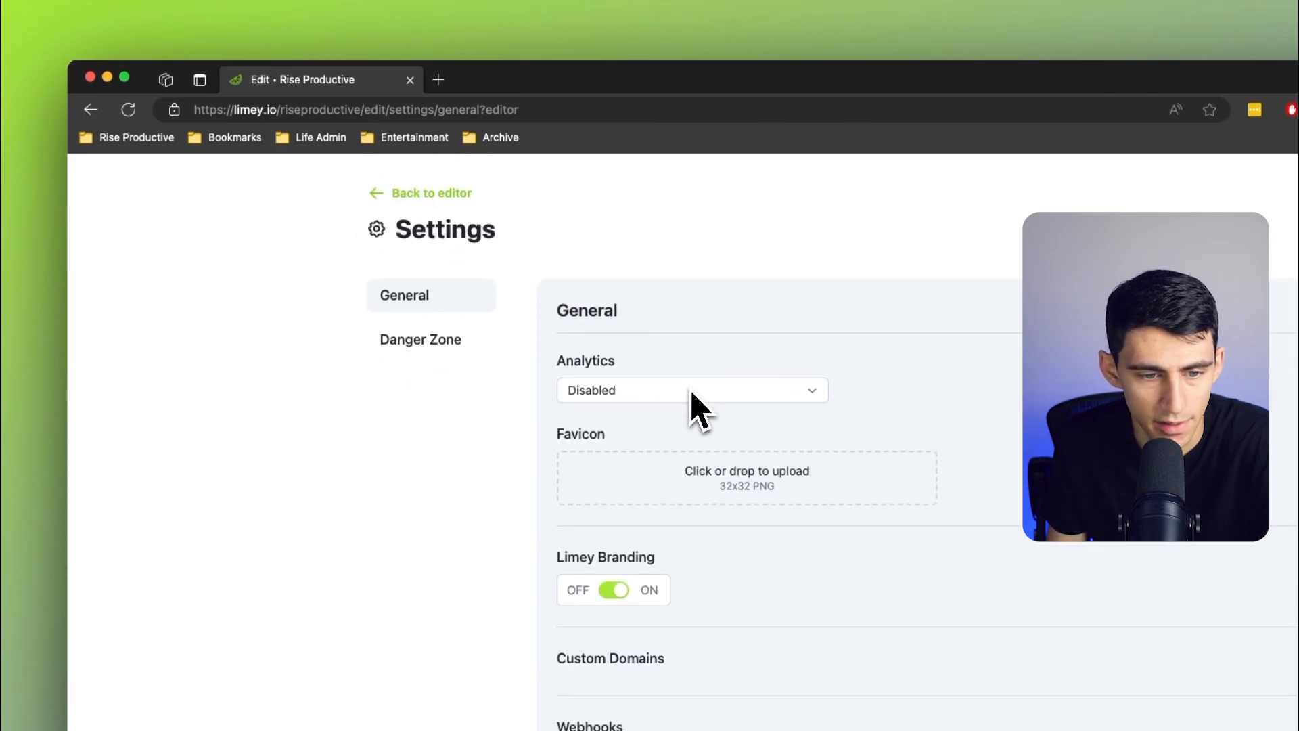
click(691, 482)
click(377, 348)
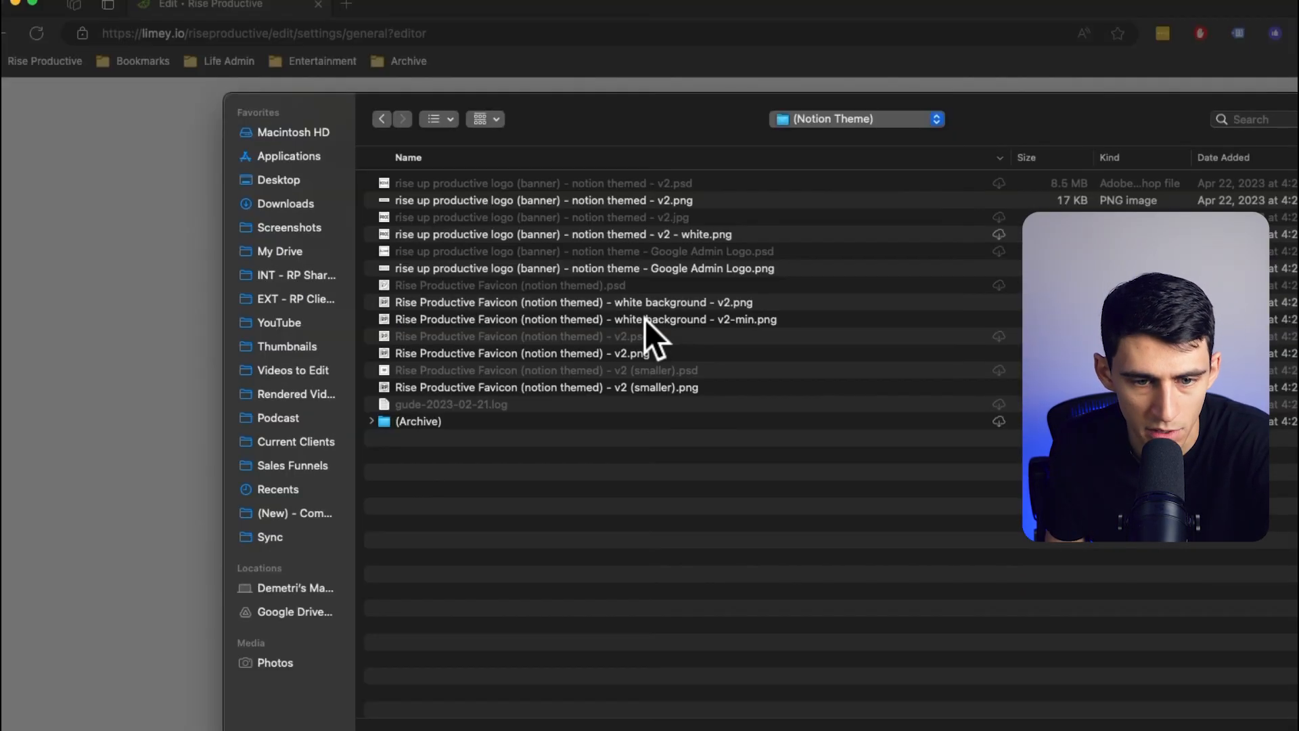
double_click(644, 318)
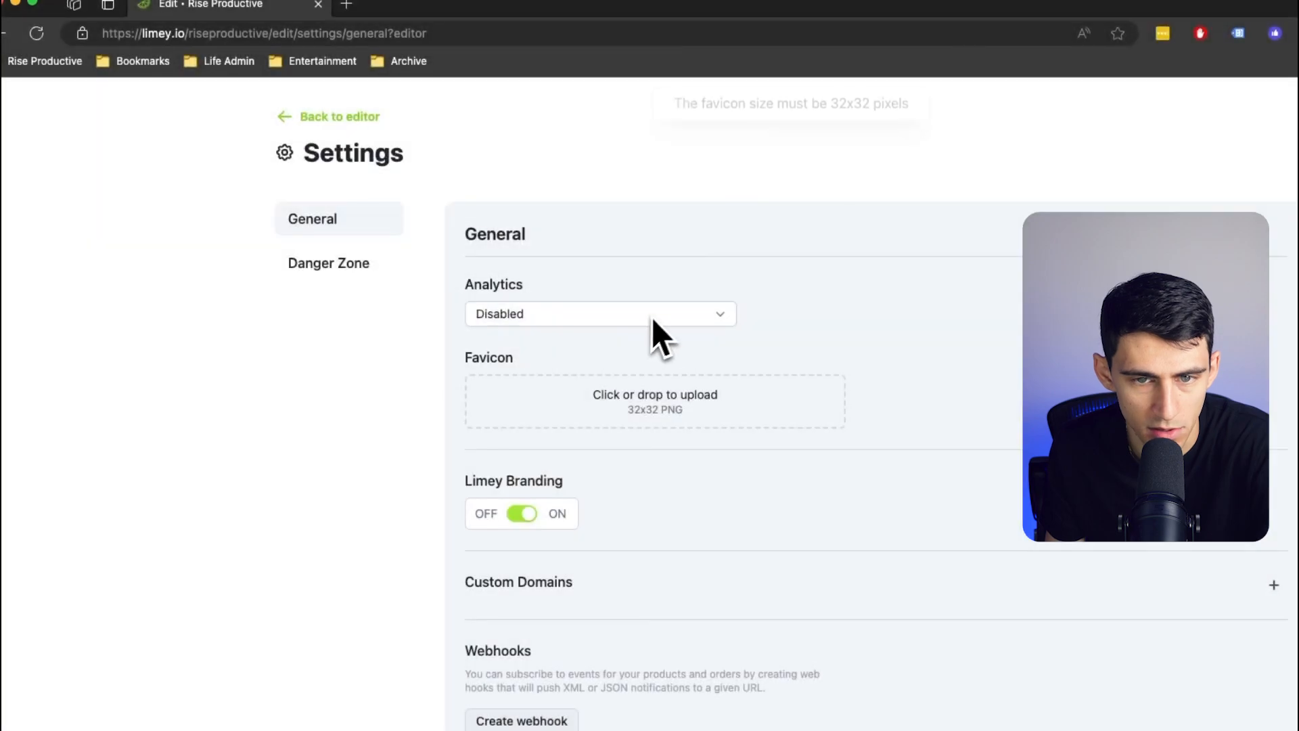
click(644, 414)
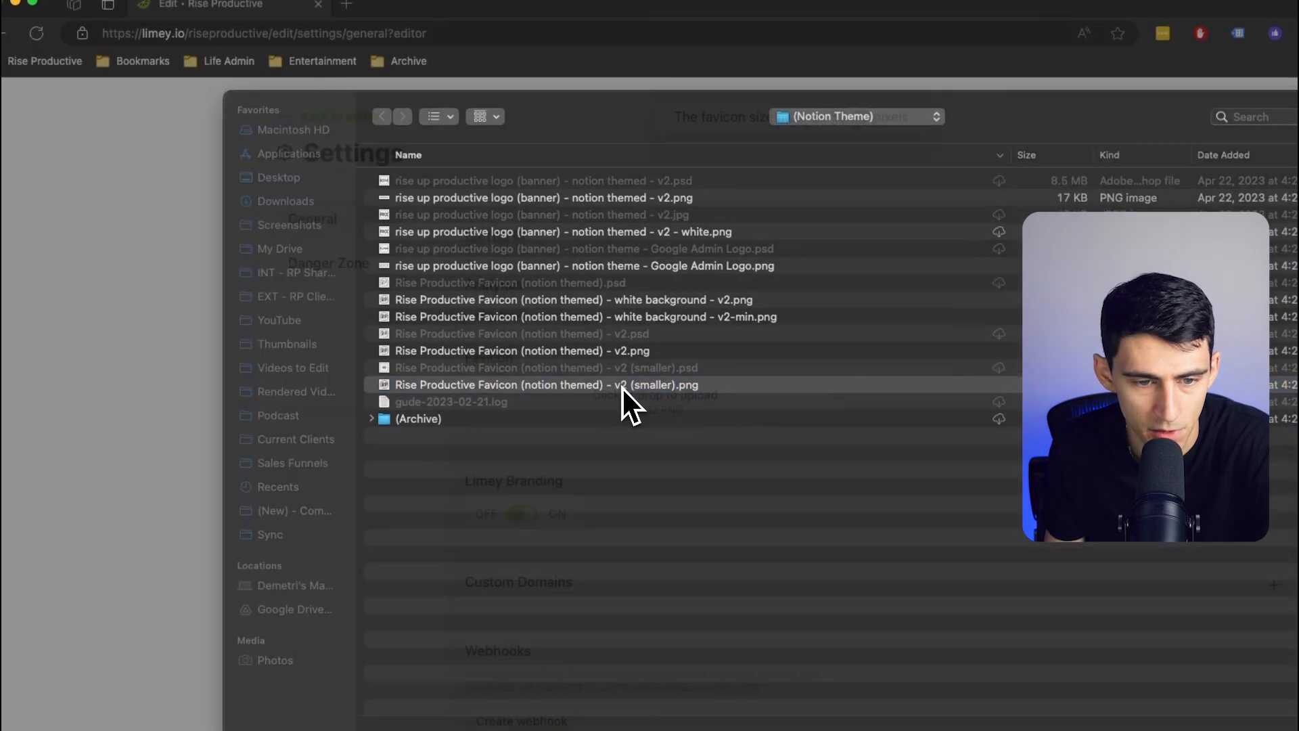
double_click(622, 387)
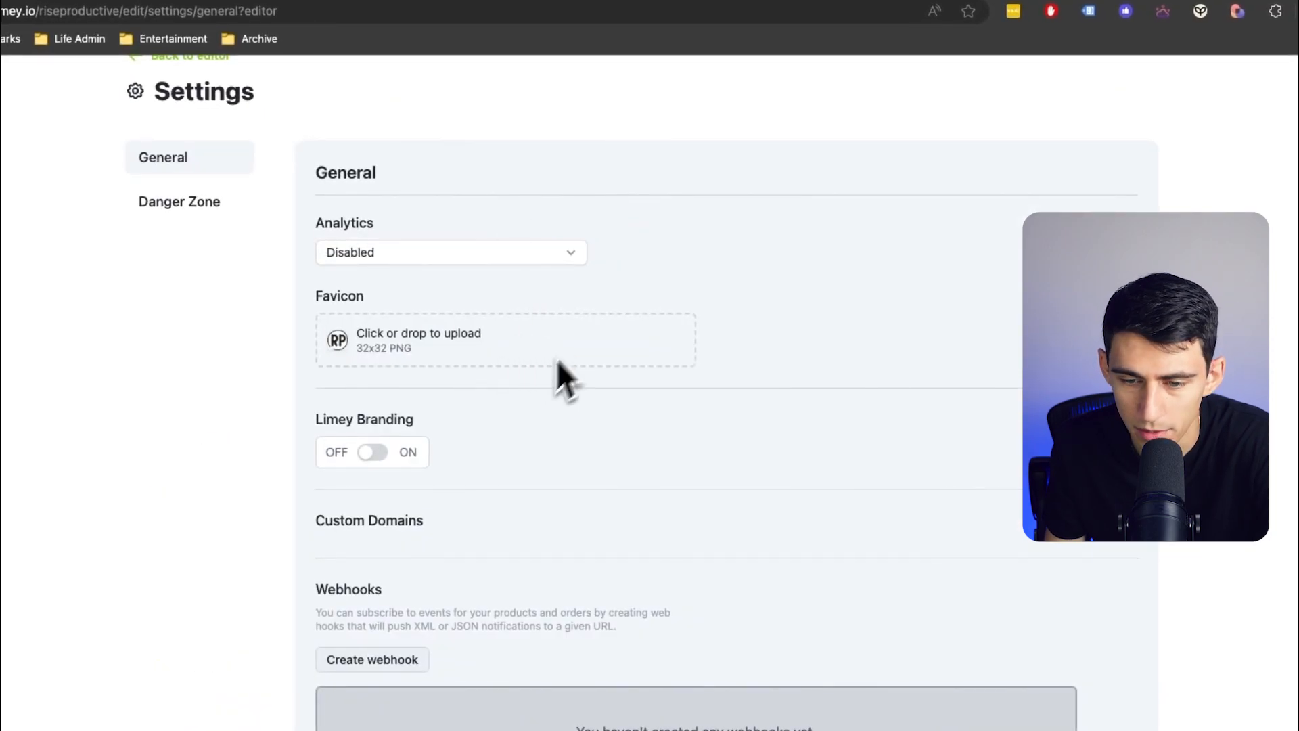
- Start adding a custom domain to the site and enter riseproductive.com as the domain
click(1125, 523)
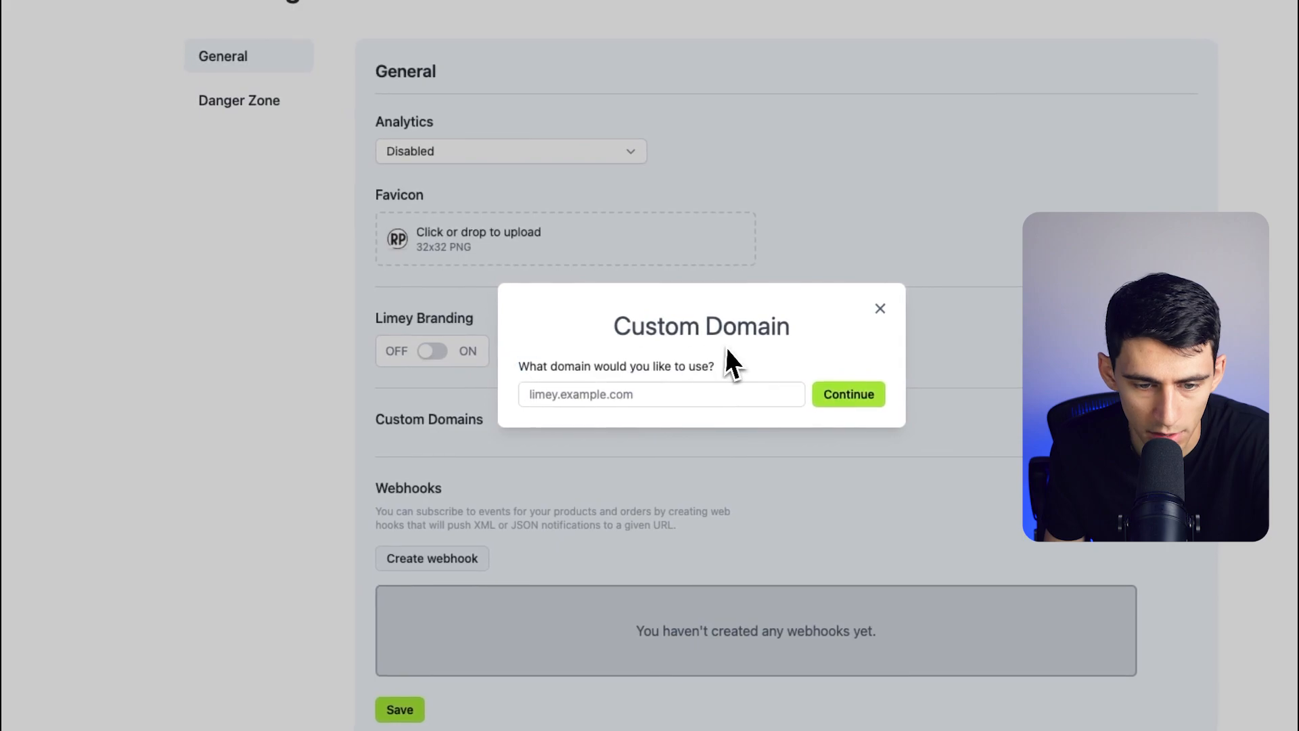
triple_click(726, 362)
click(632, 400)
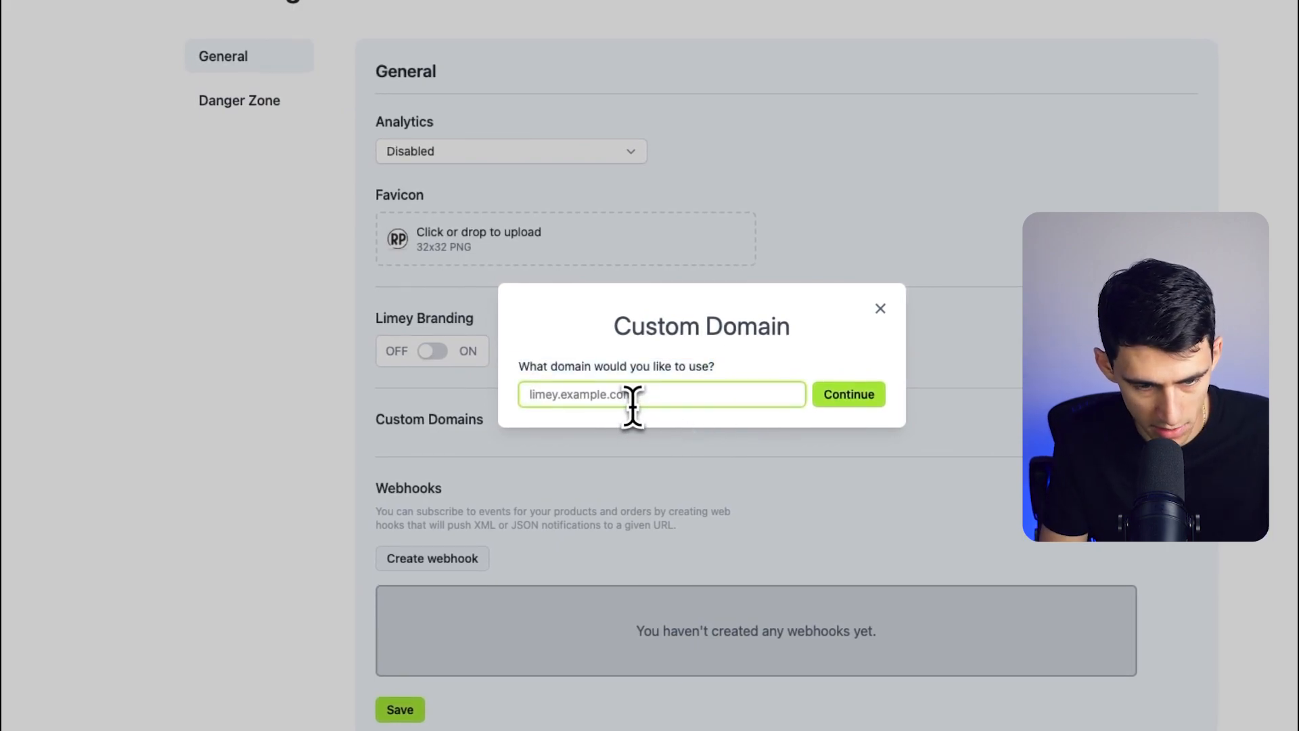
text(risep)
text(roductive.co)
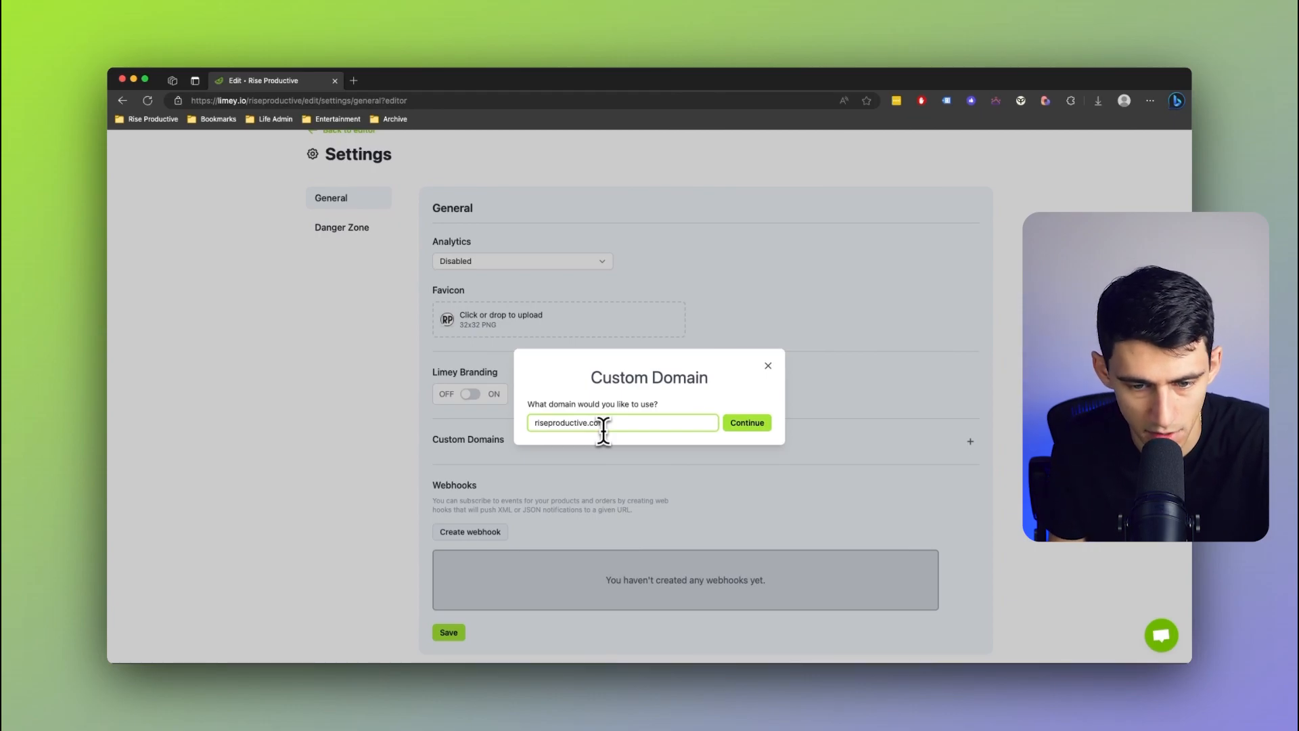
text(m)
click(747, 423)
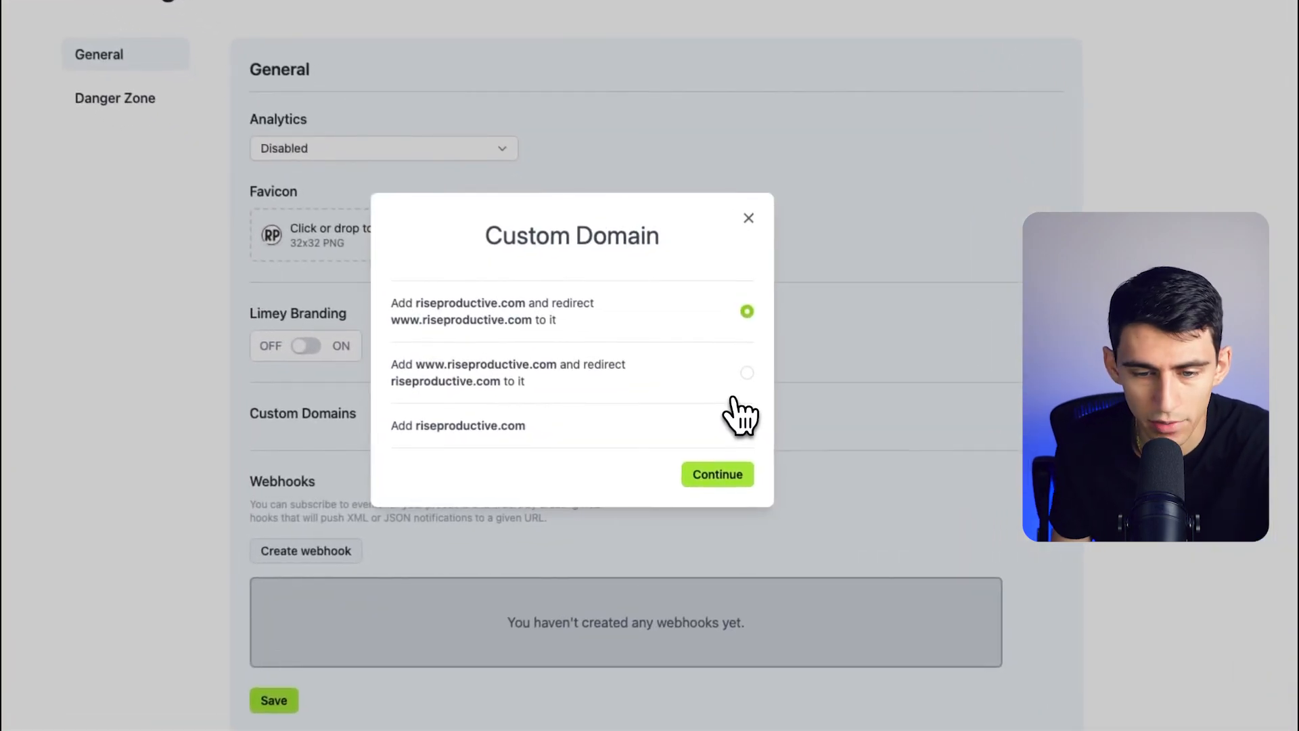
click(742, 420)
click(498, 320)
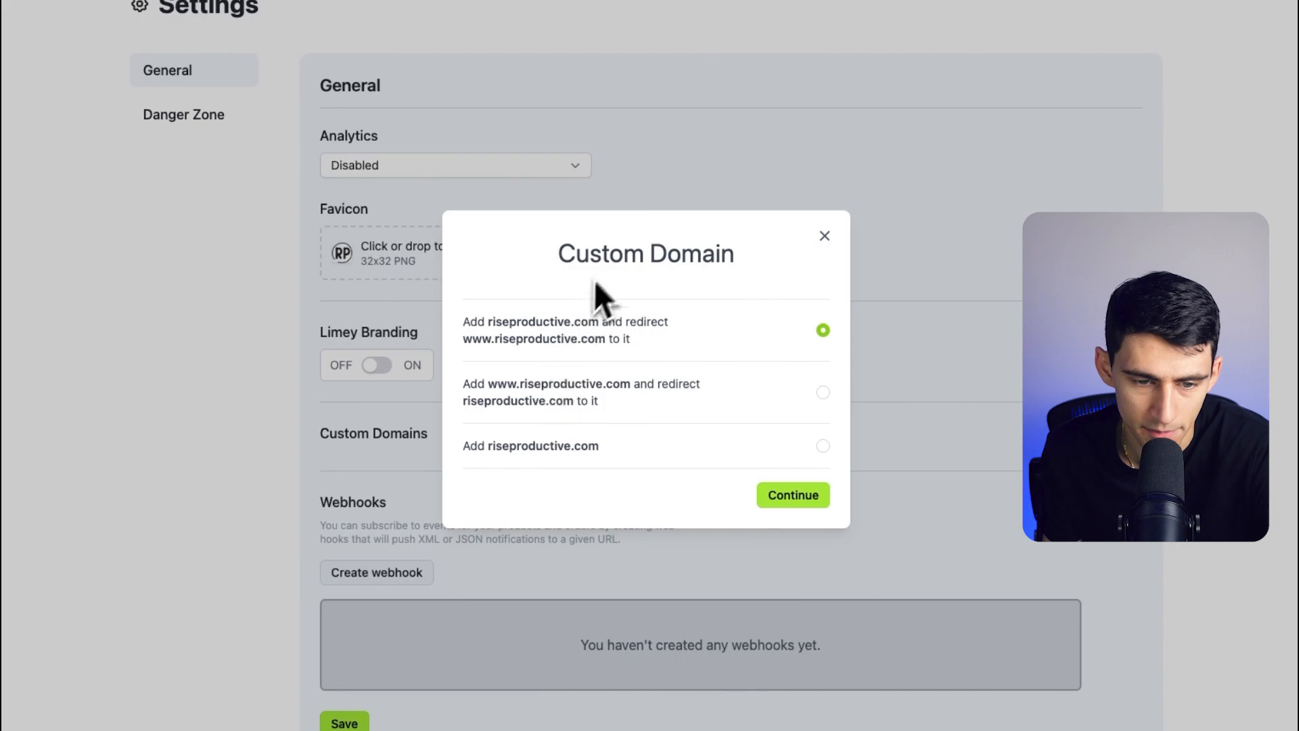
click(770, 503)
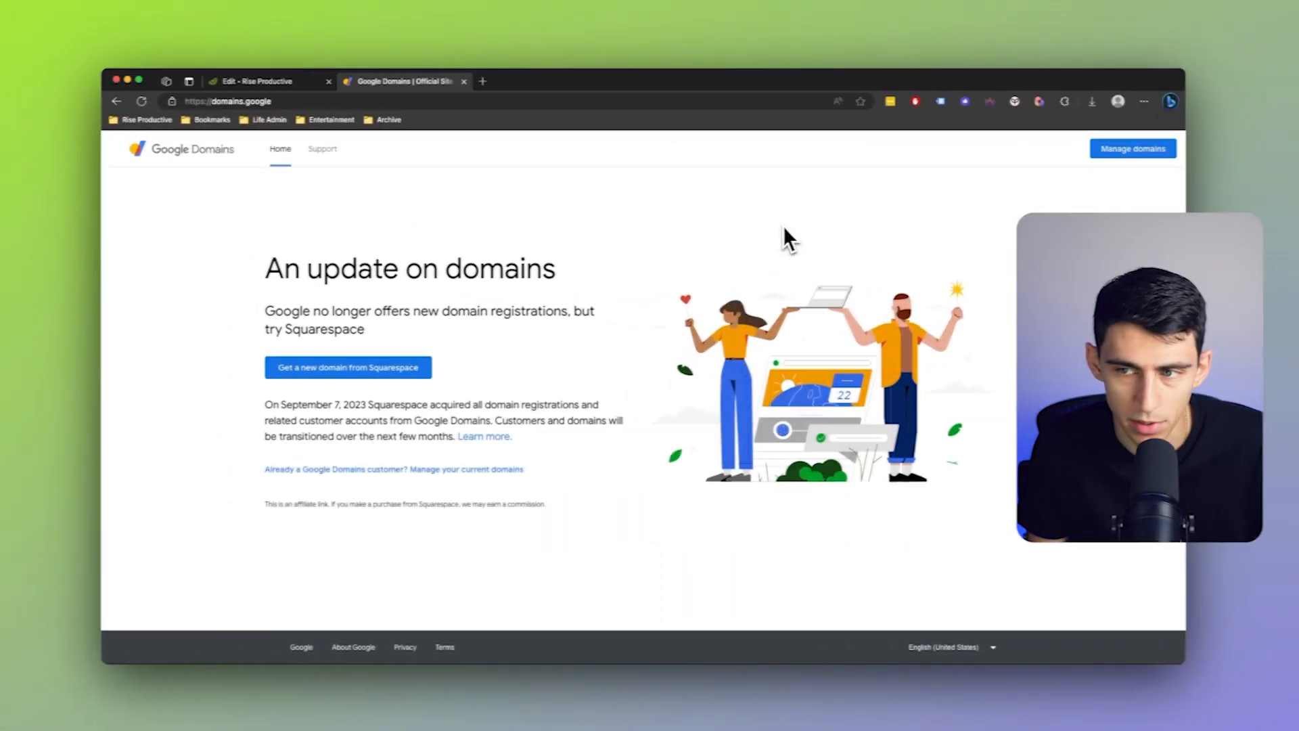
- In Google Domains, open the DNS settings of riseproductive.com and start editing its custom resource records
click(1116, 155)
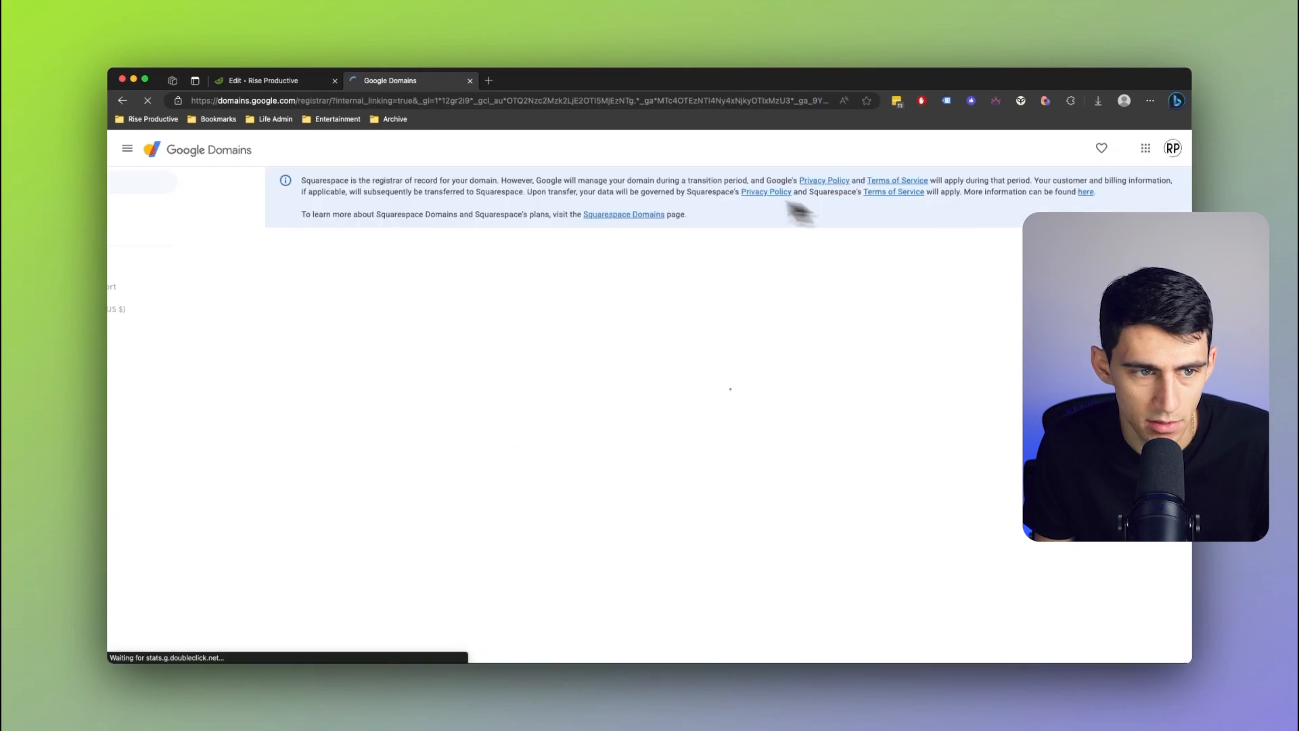
click(933, 325)
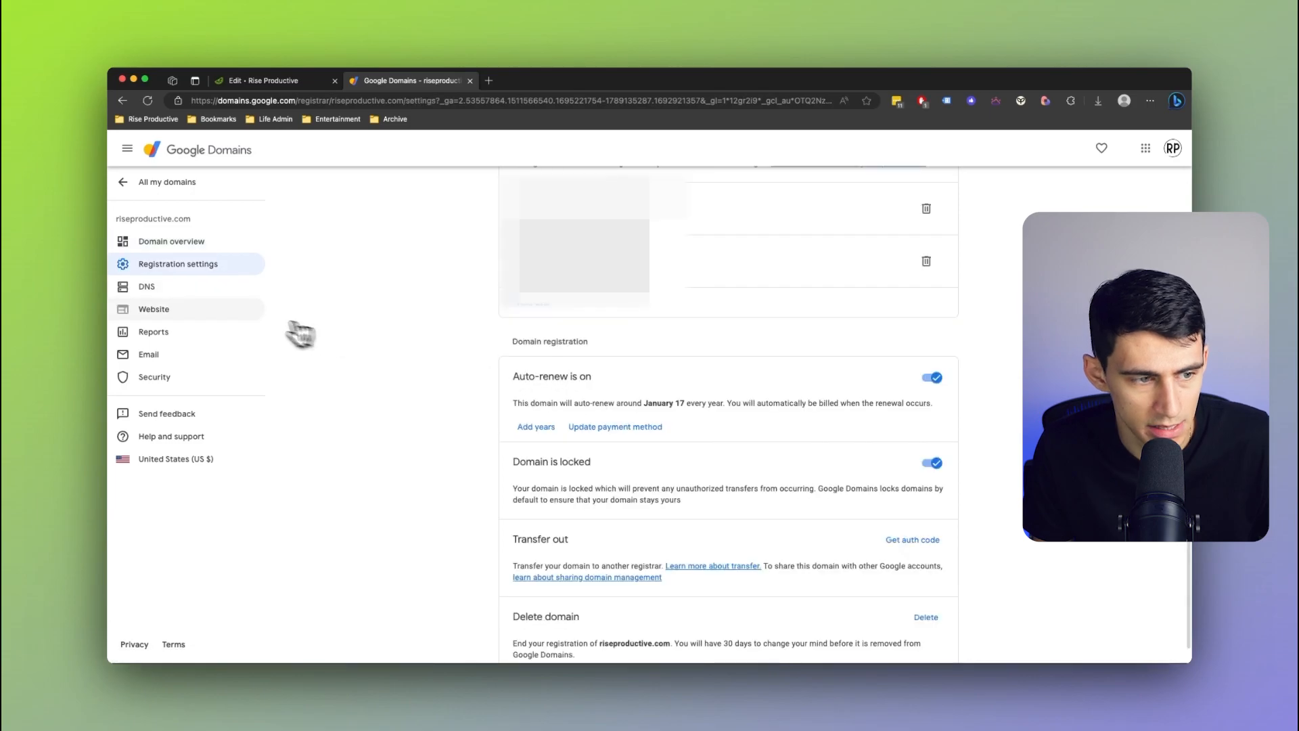
click(183, 288)
scroll(851, 453, down, 1)
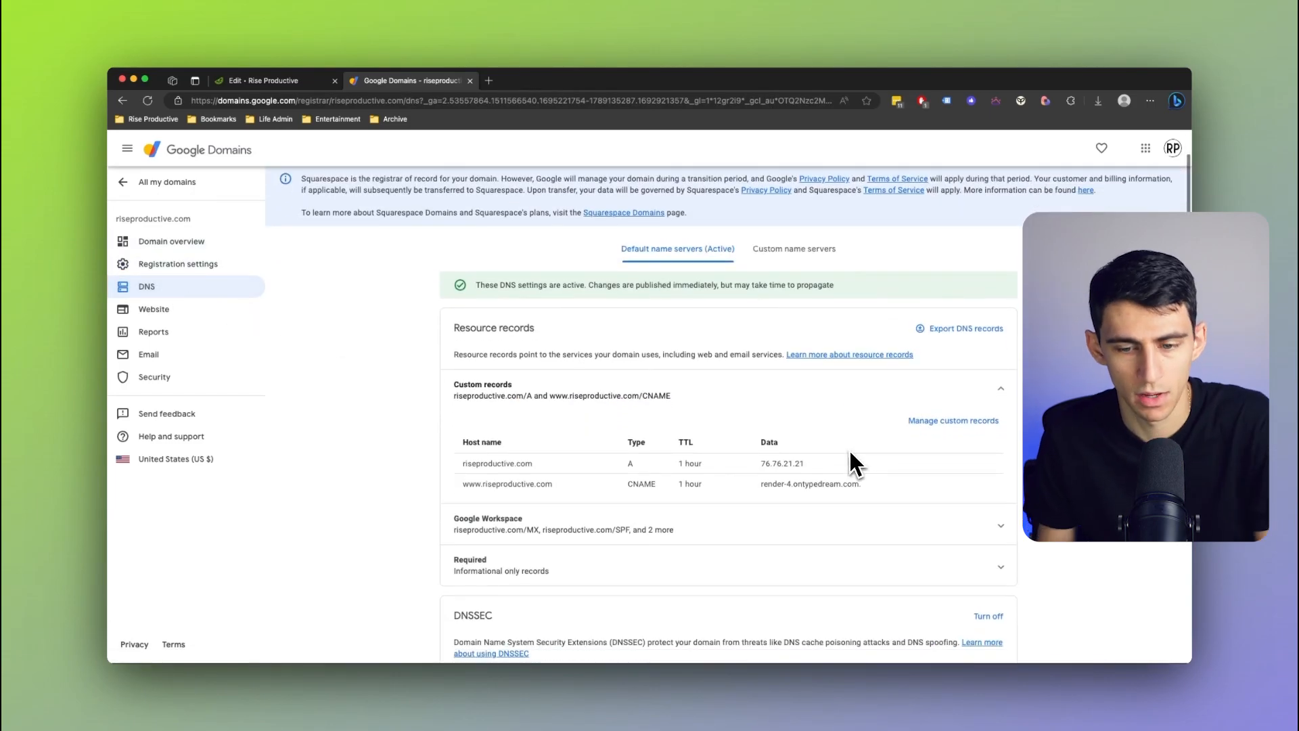
click(958, 420)
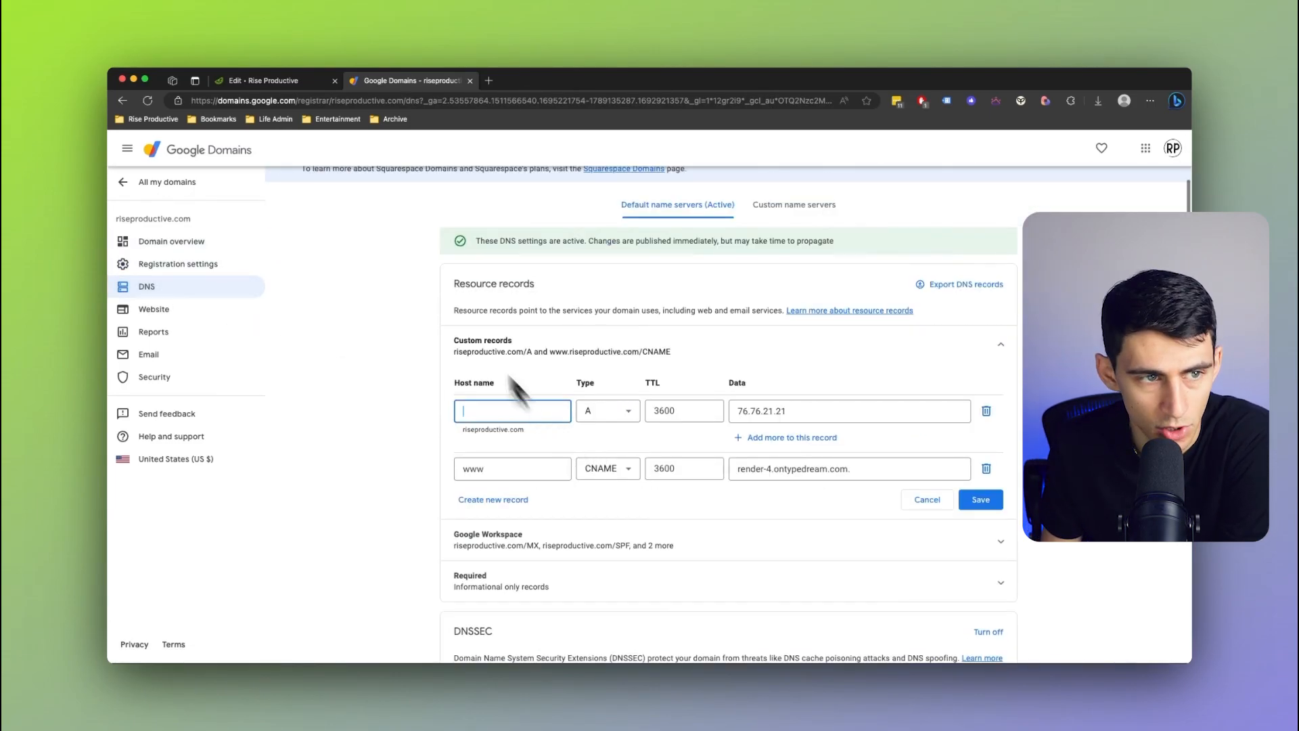
- Copy cname.limey.io from Limey's DNS record list and replace the www CNAME record's data in Google Domains with it
click(232, 84)
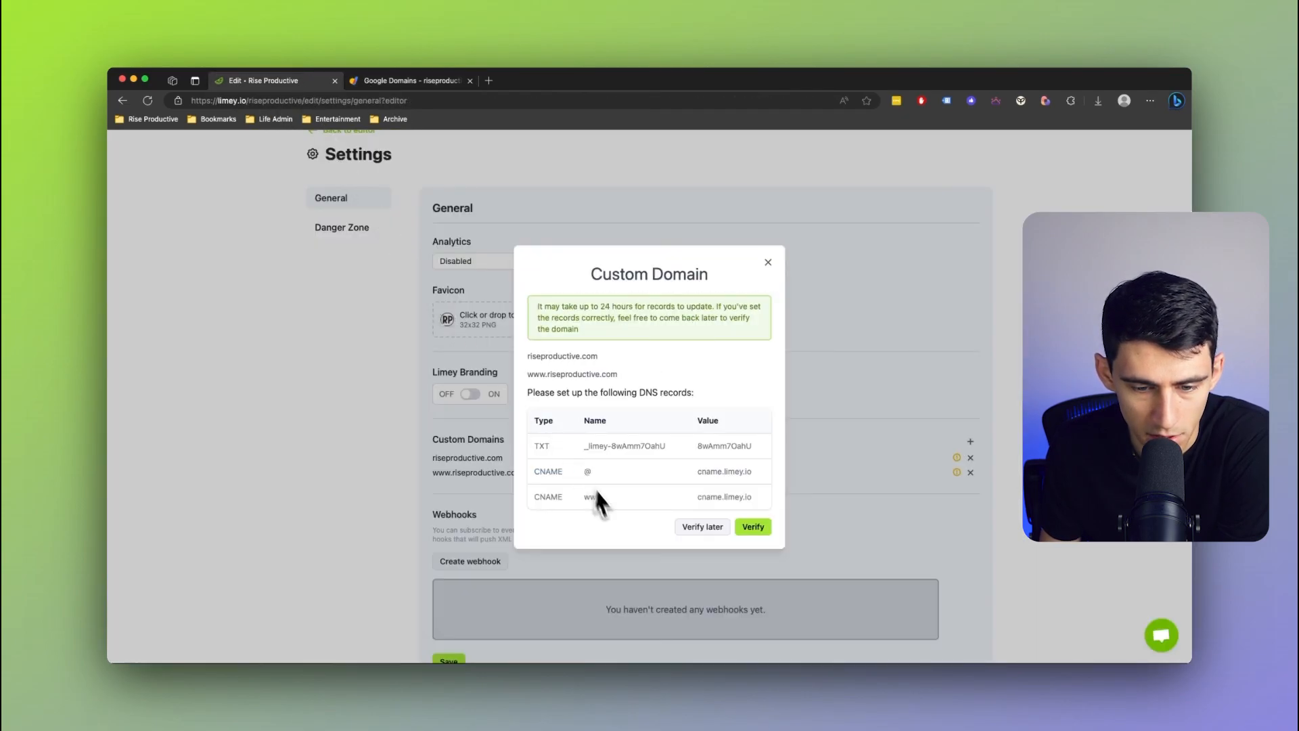
double_click(710, 497)
key(ctrl+c)
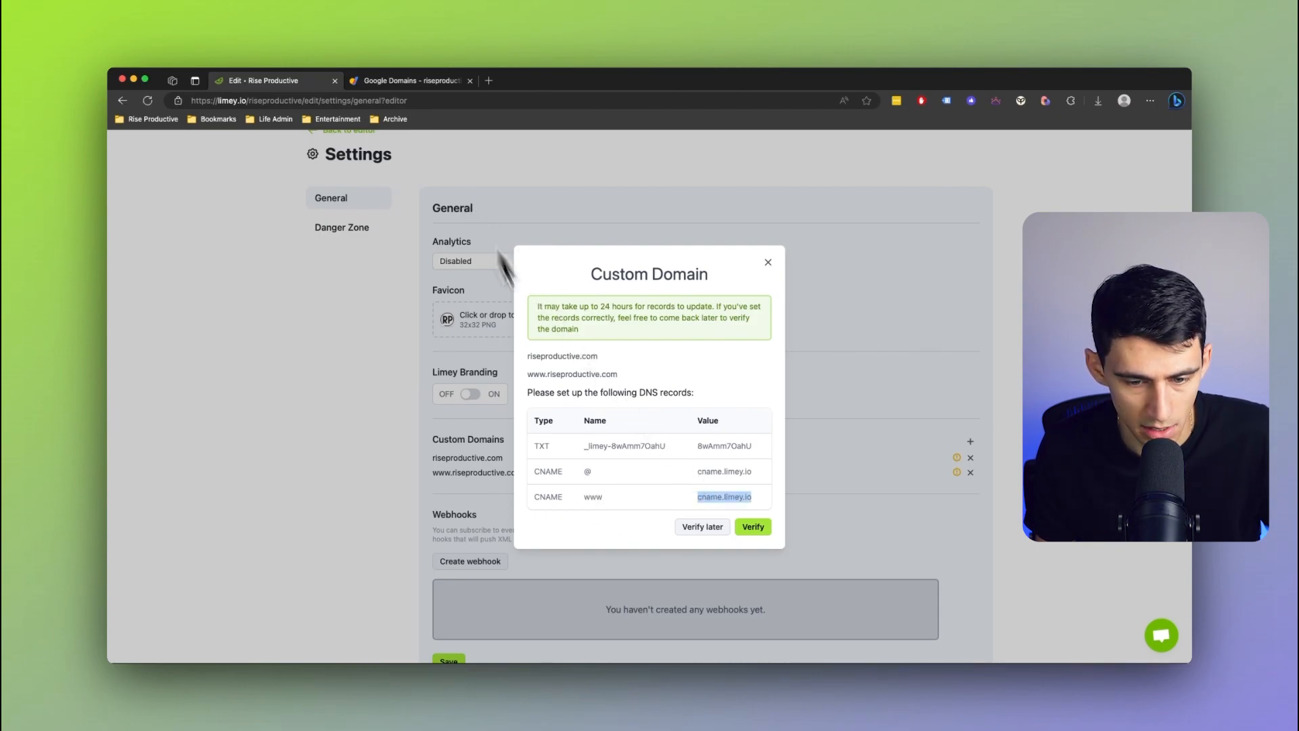
click(418, 81)
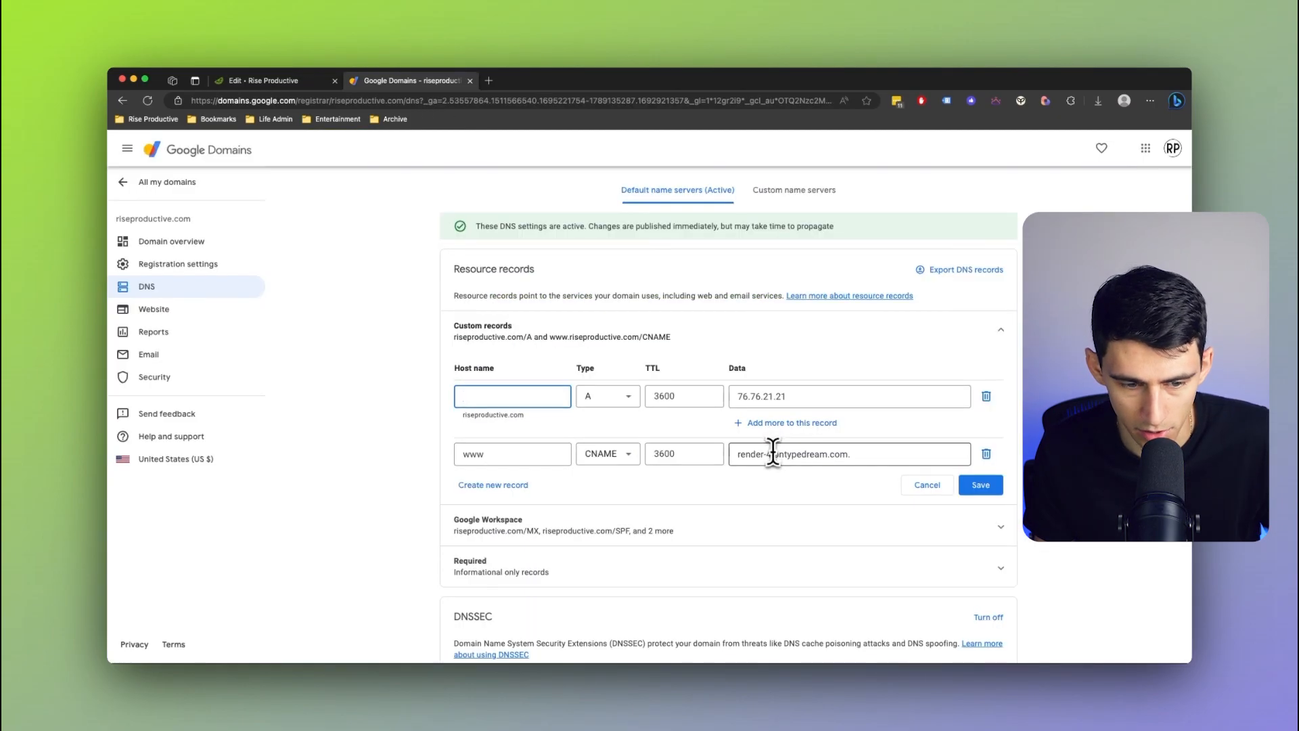
triple_click(773, 453)
key(ctrl+v)
- Create another CNAME record with a blank host name and paste Limey's @ record value, cname.limey.io, as its data
click(496, 455)
click(503, 499)
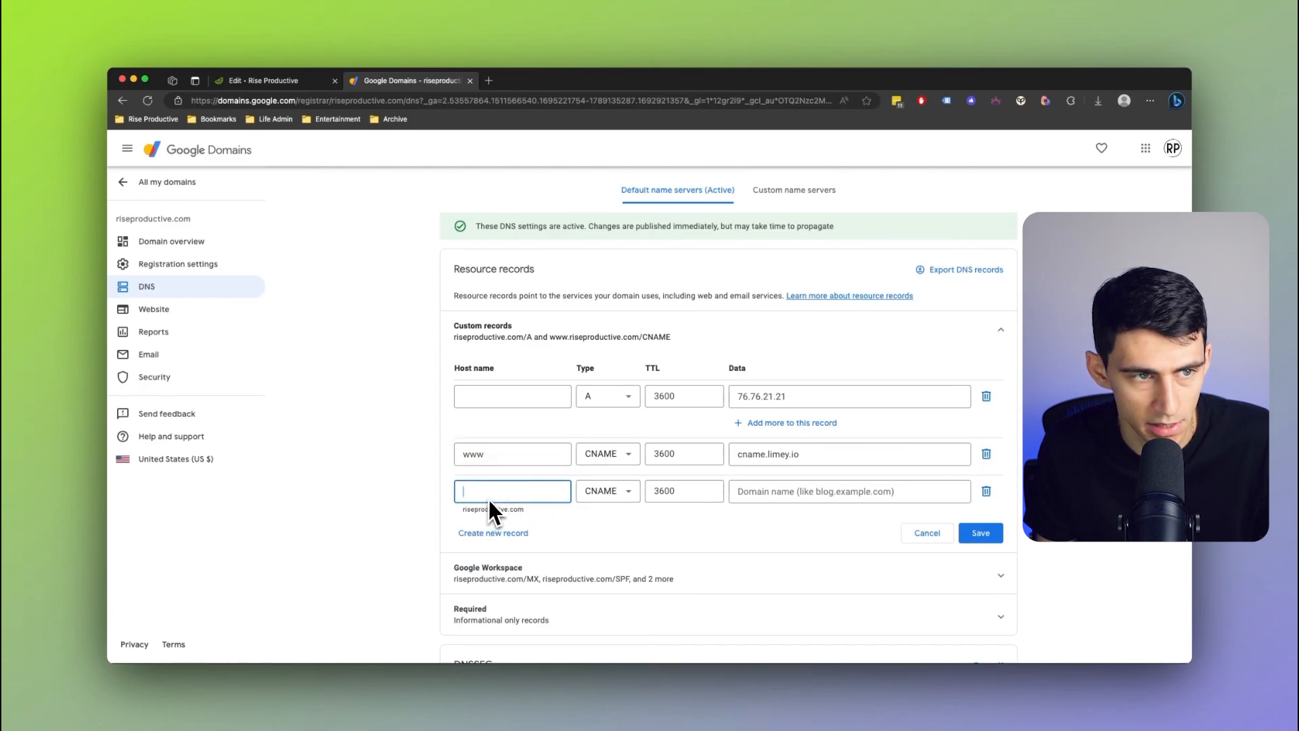
click(264, 80)
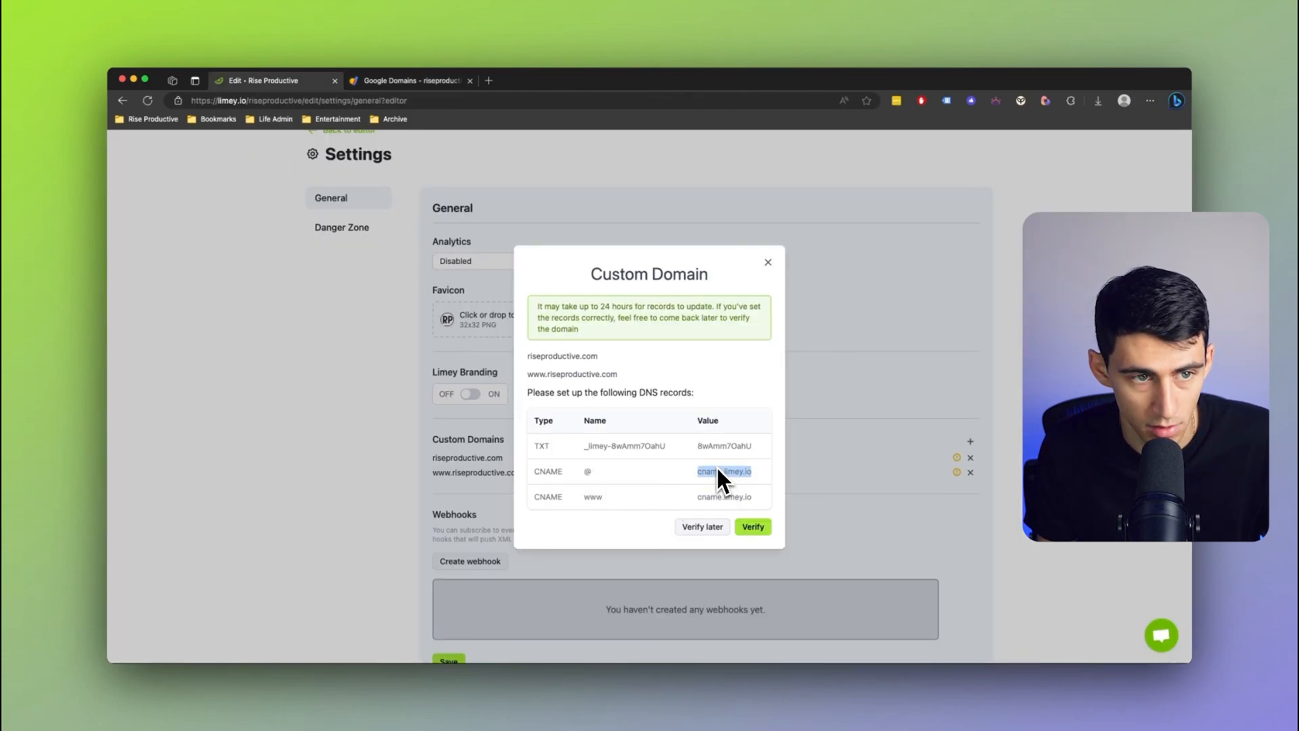
key(ctrl+Tab)
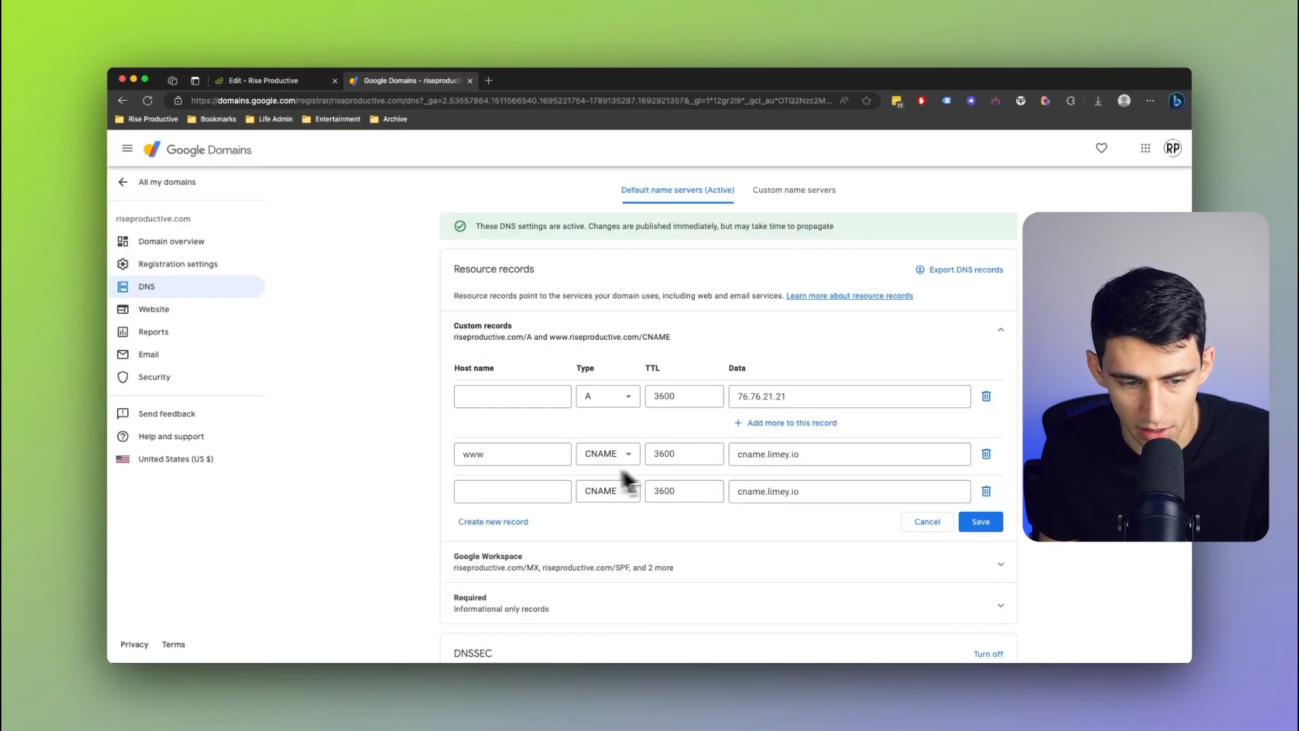
click(540, 458)
click(499, 504)
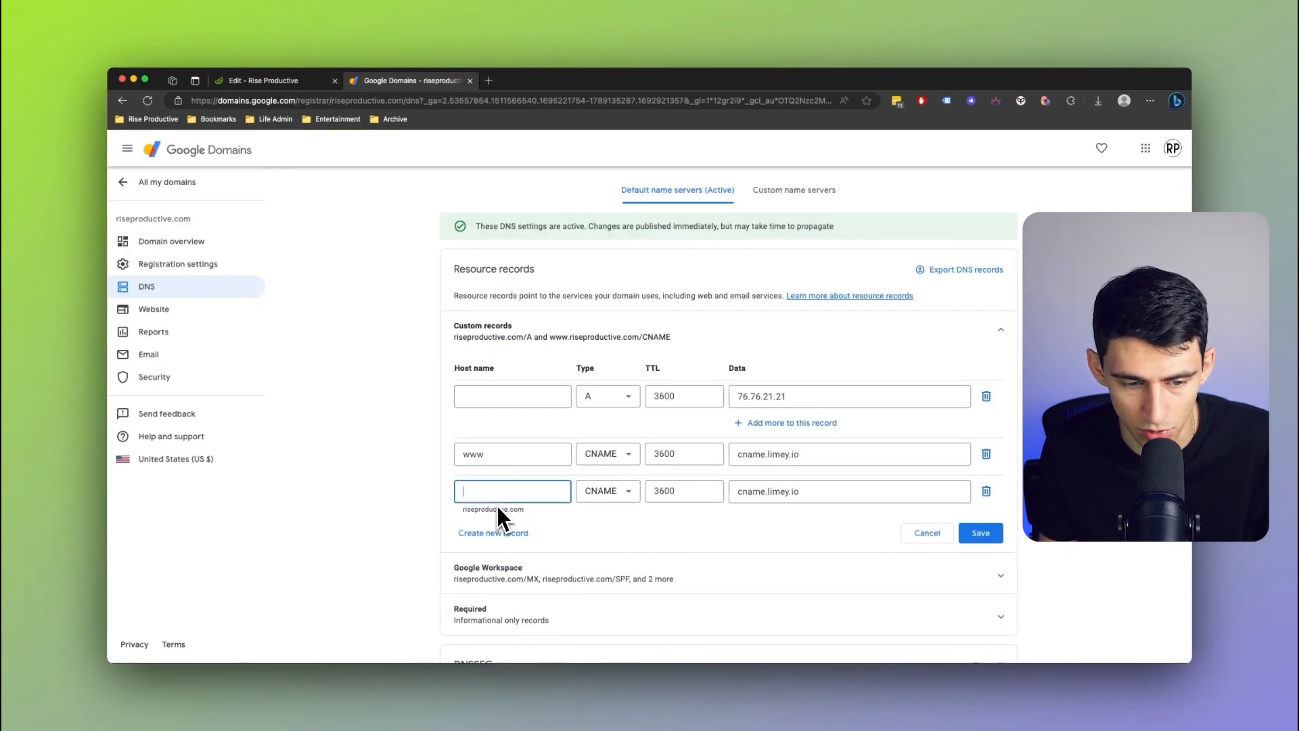
click(527, 459)
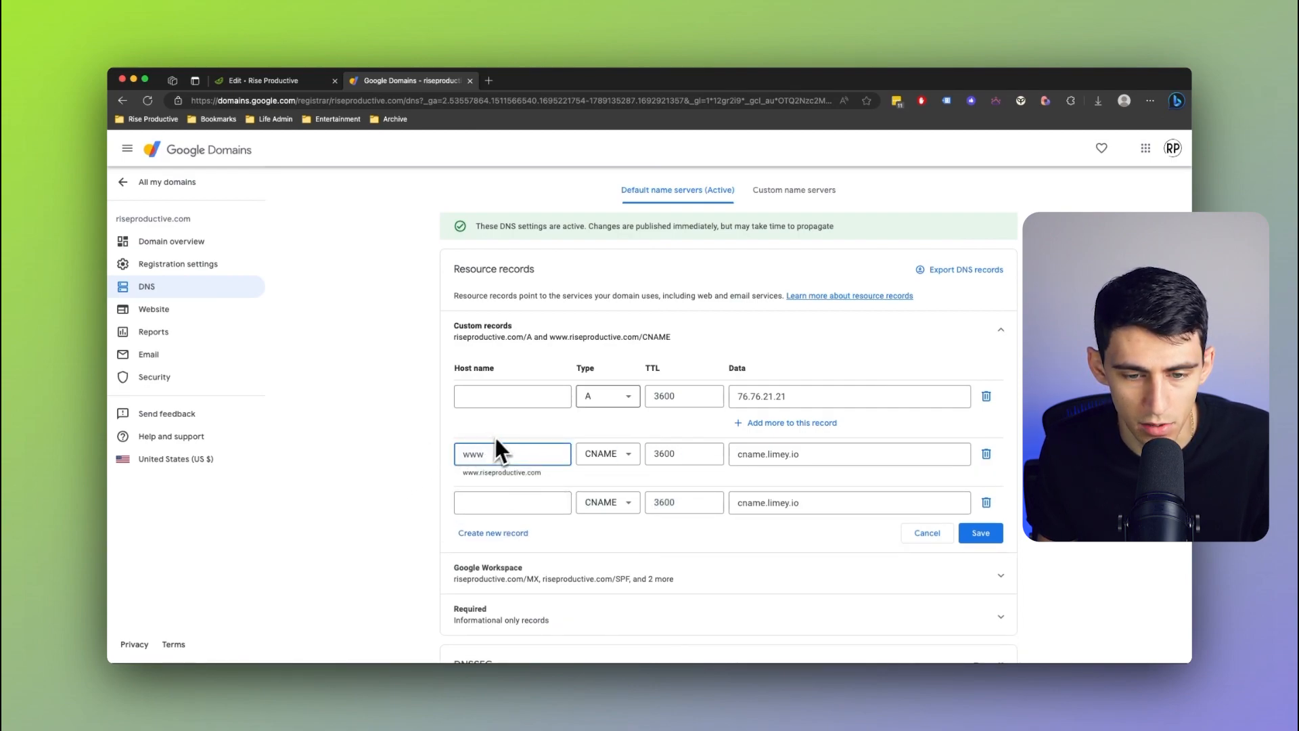
click(609, 452)
click(427, 434)
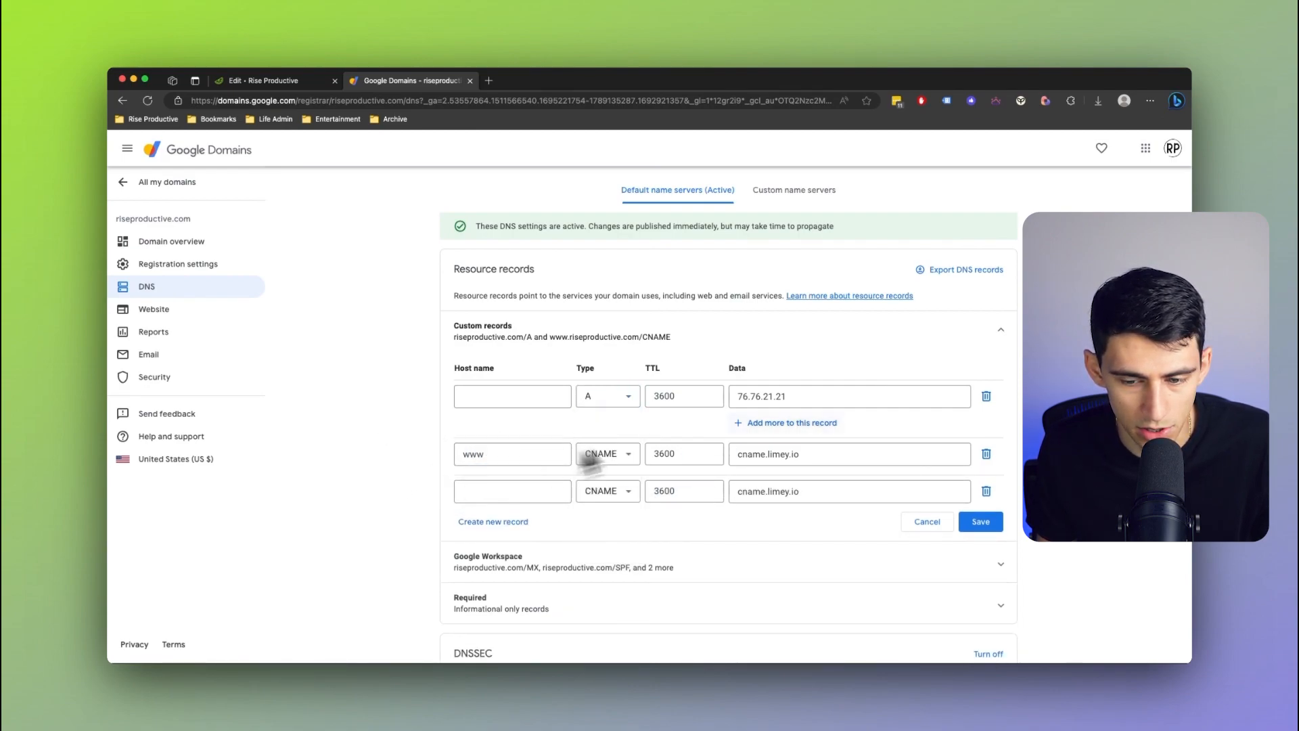
- Create a TXT record in the custom records and paste Limey's TXT record name as its host name
click(504, 522)
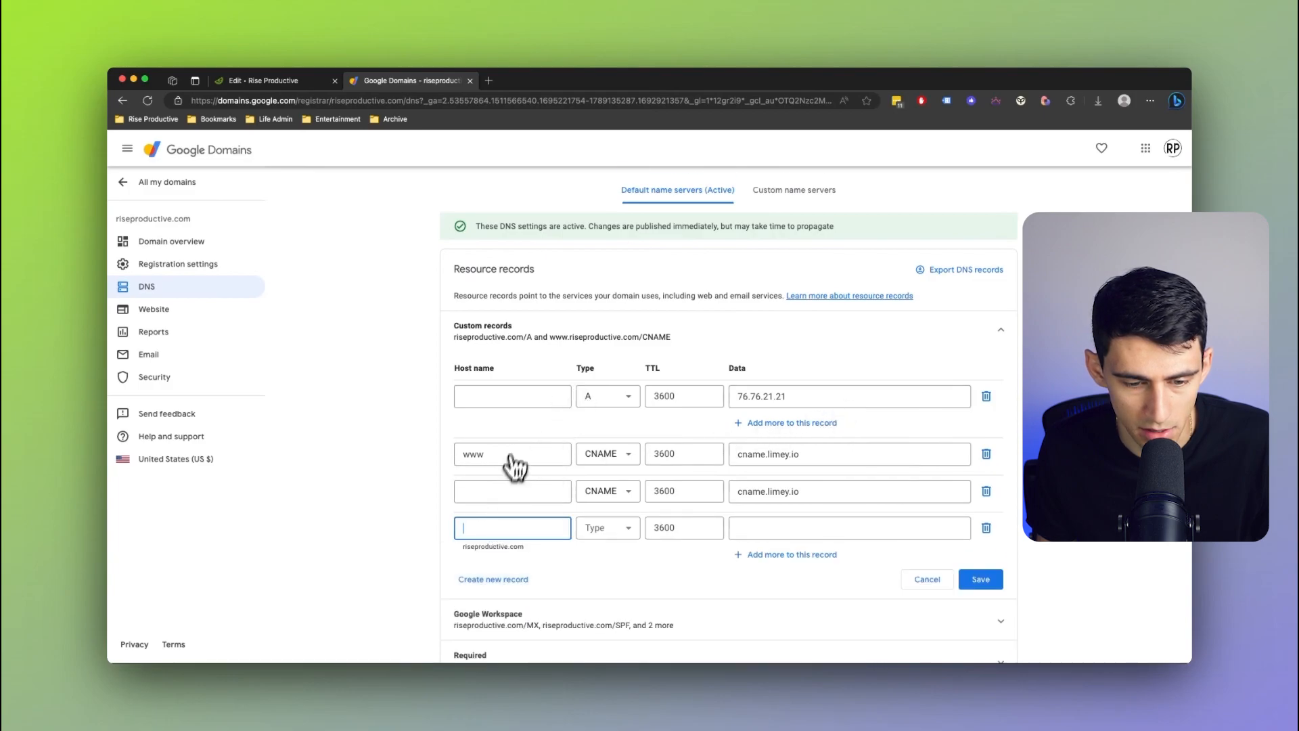
scroll(510, 467, down, 1)
click(590, 514)
scroll(613, 466, down, 5)
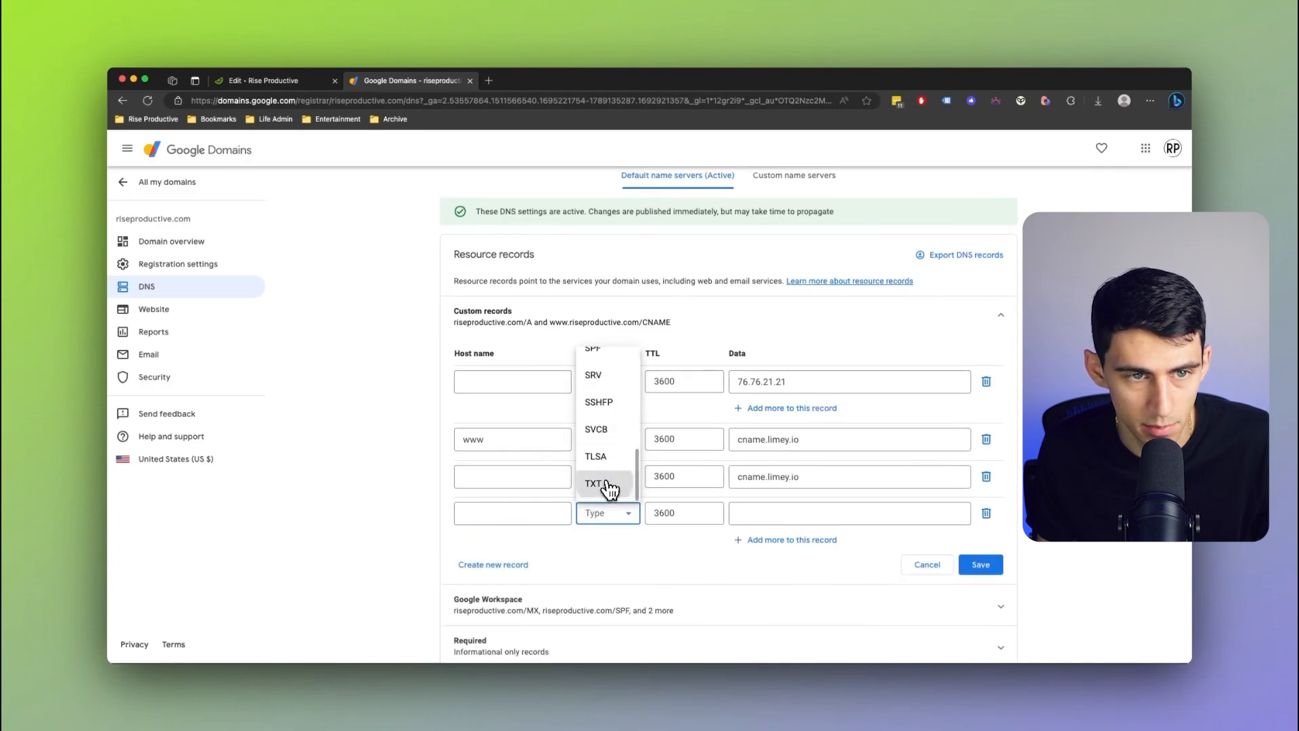
click(605, 484)
key(ctrl+Tab)
drag(666, 445, 583, 445)
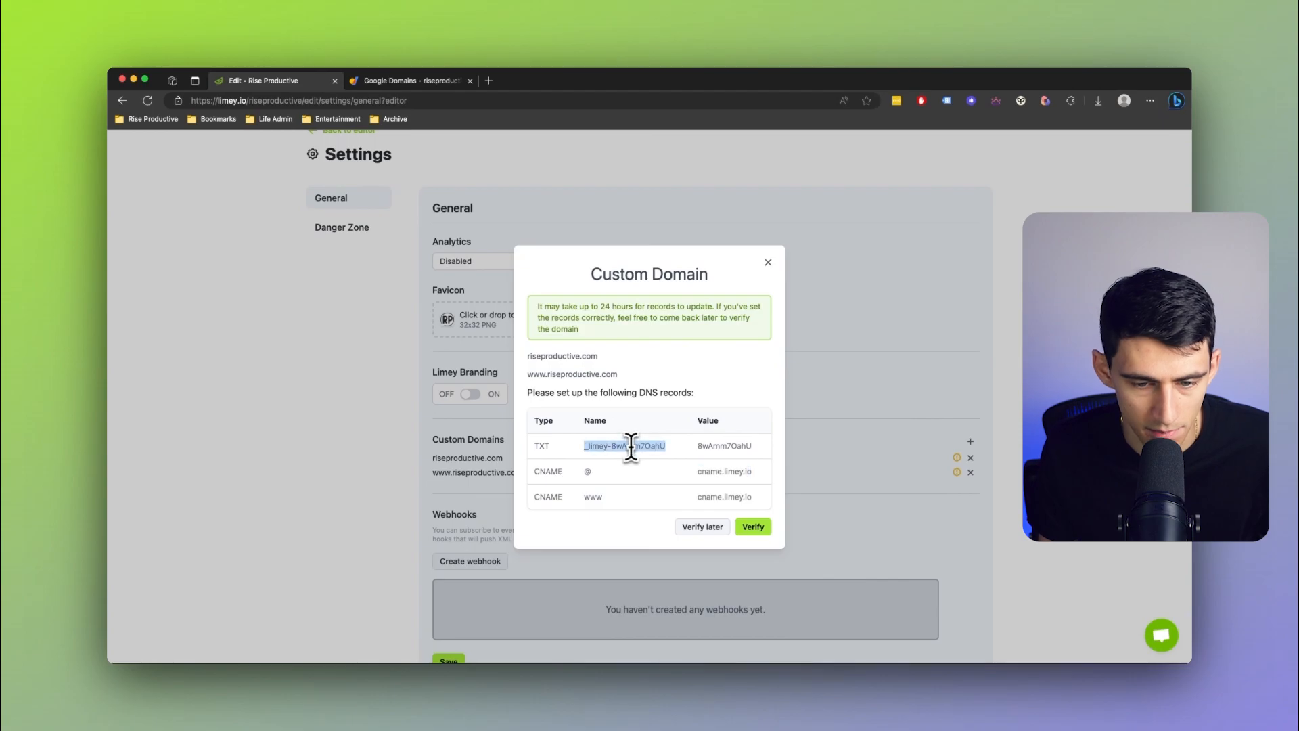
key(ctrl+c)
key(ctrl+Tab)
click(546, 515)
key(ctrl+v)
- Try @ as the host name of the second cname.limey.io CNAME record
click(513, 476)
text(@)
scroll(745, 501, down, 1)
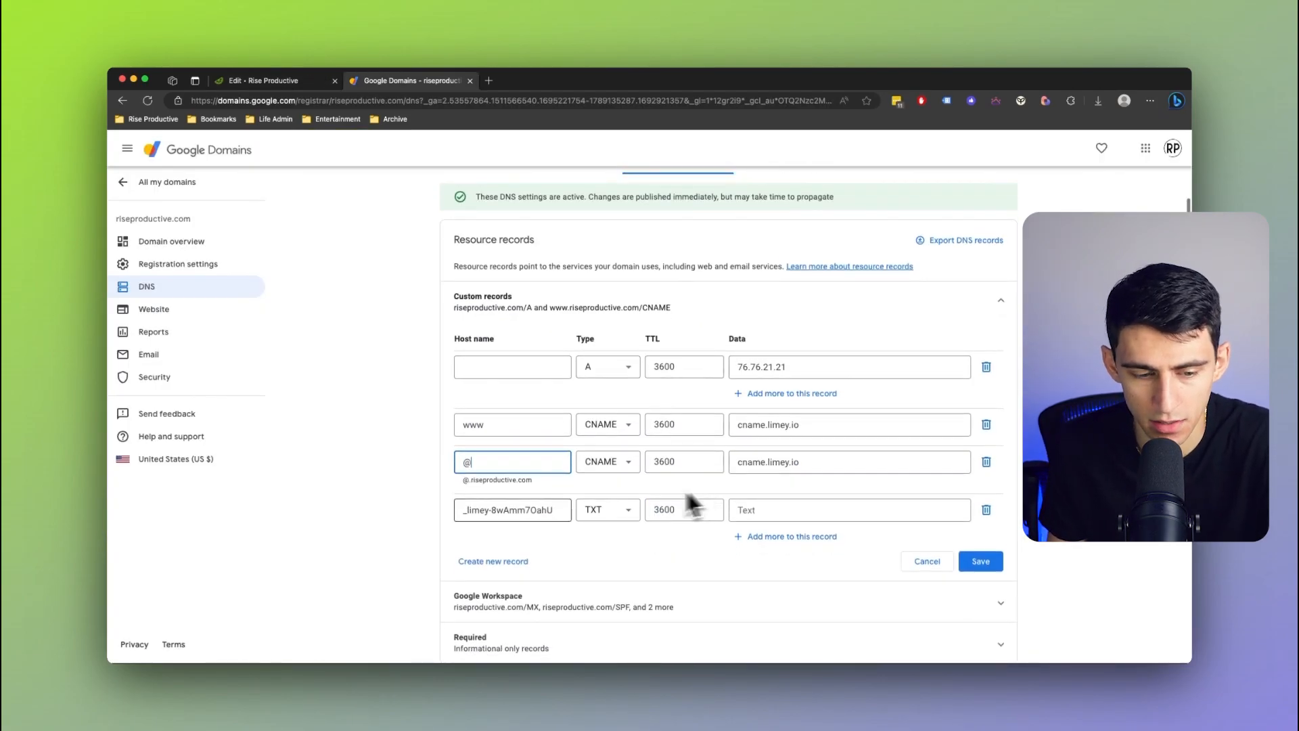
- Paste Limey's TXT verification value as the TXT record's data, and delete the A record pointing to 76.76.21.21
click(799, 497)
click(282, 79)
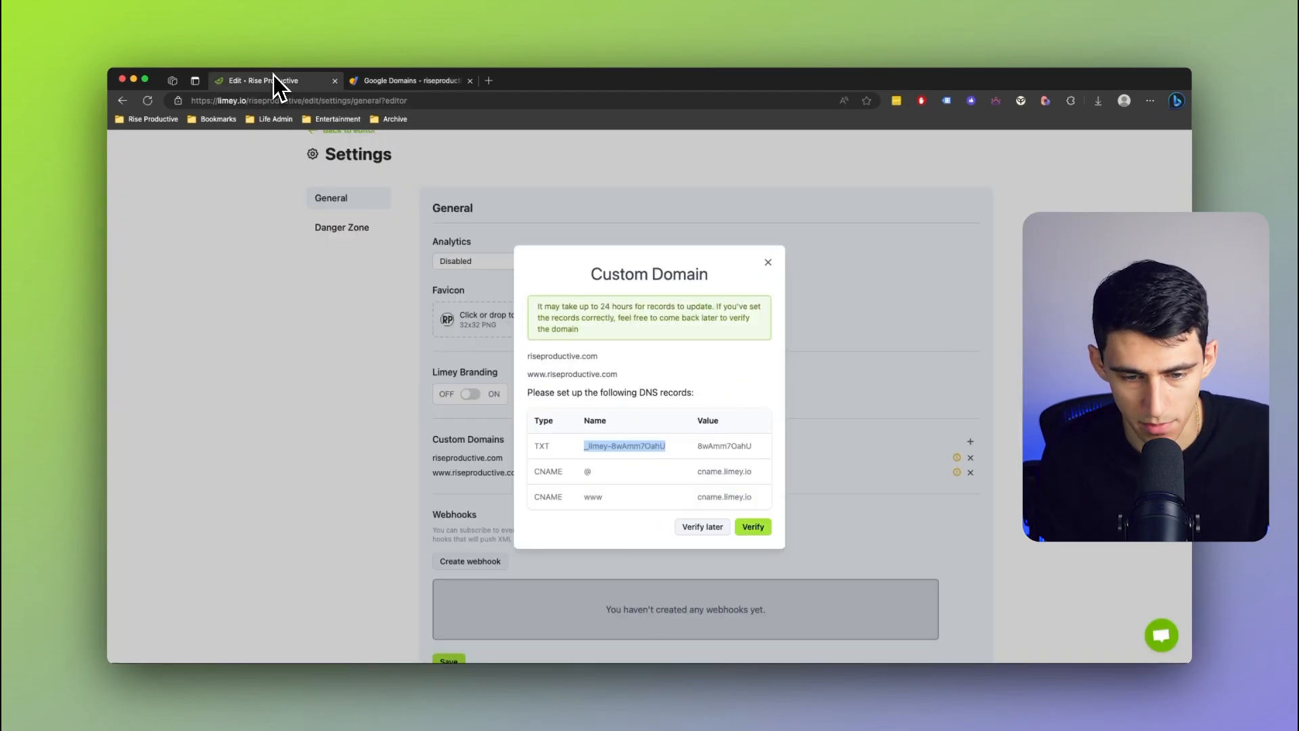
double_click(724, 446)
key(ctrl+c)
click(412, 80)
key(ctrl+v)
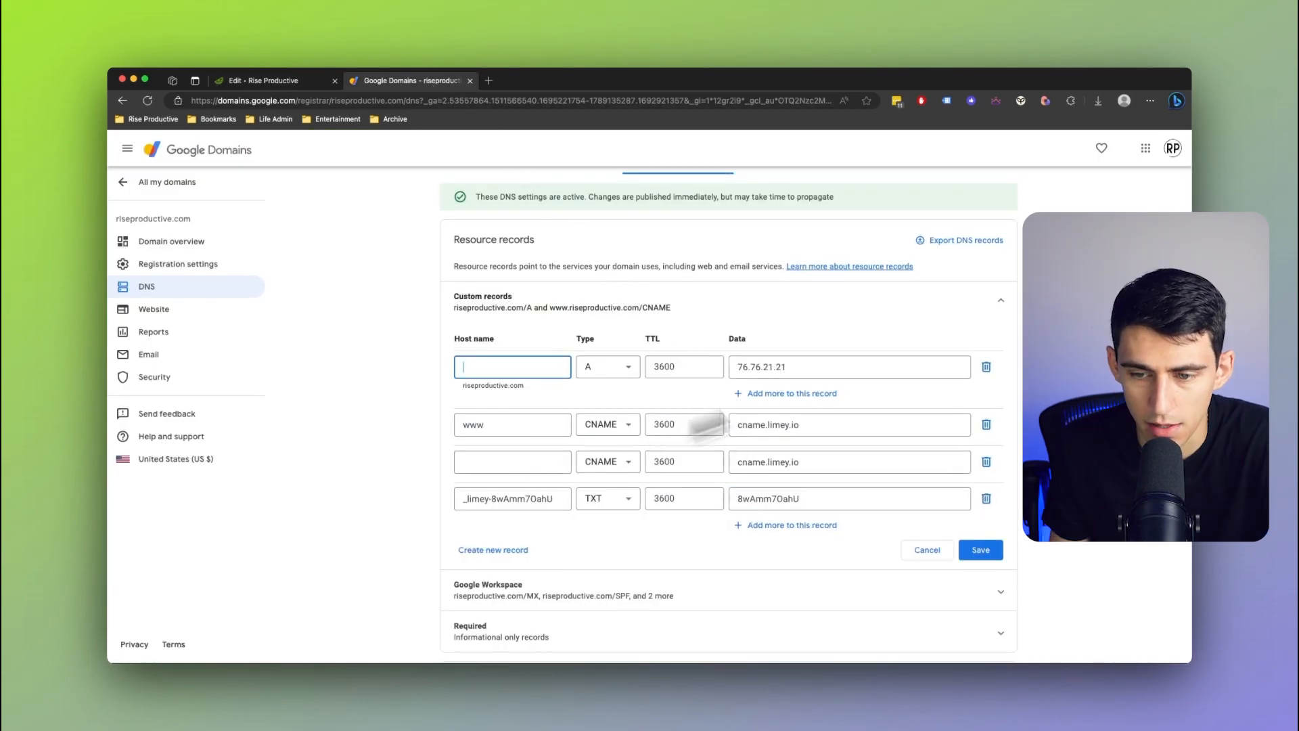
click(988, 367)
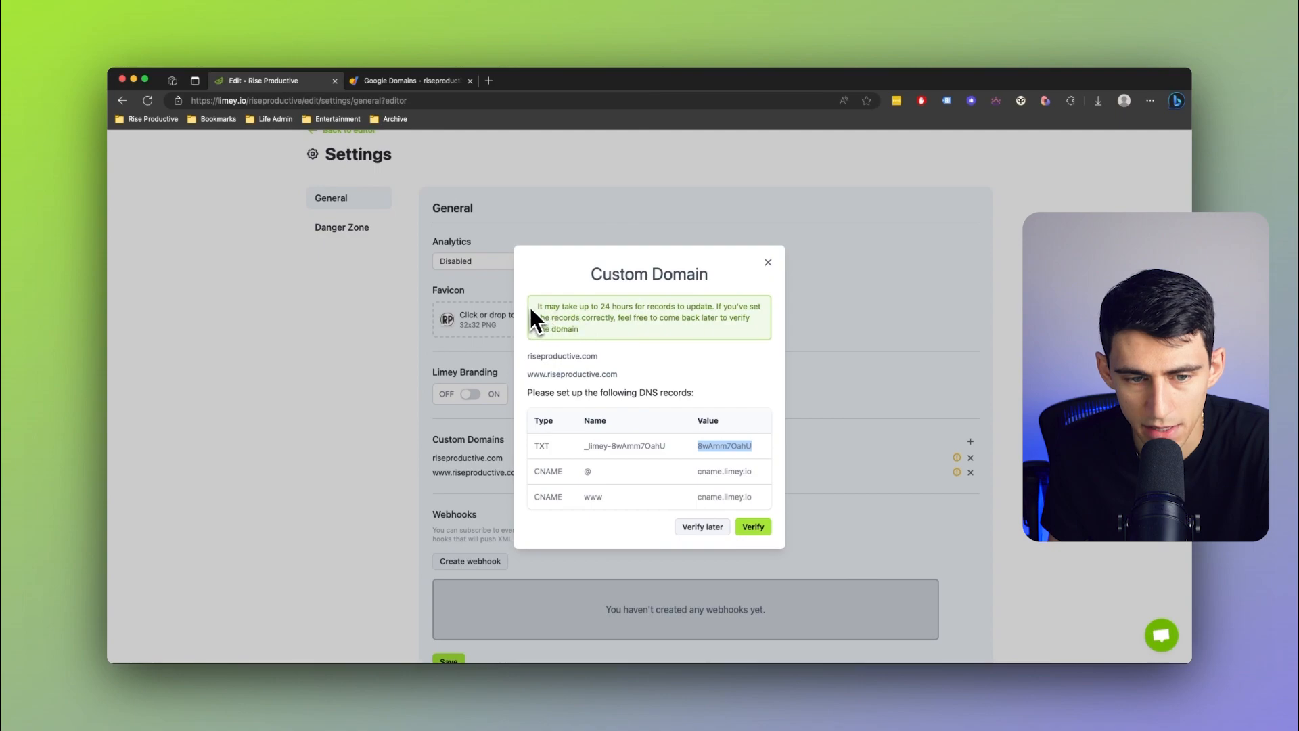
drag(534, 308, 577, 326)
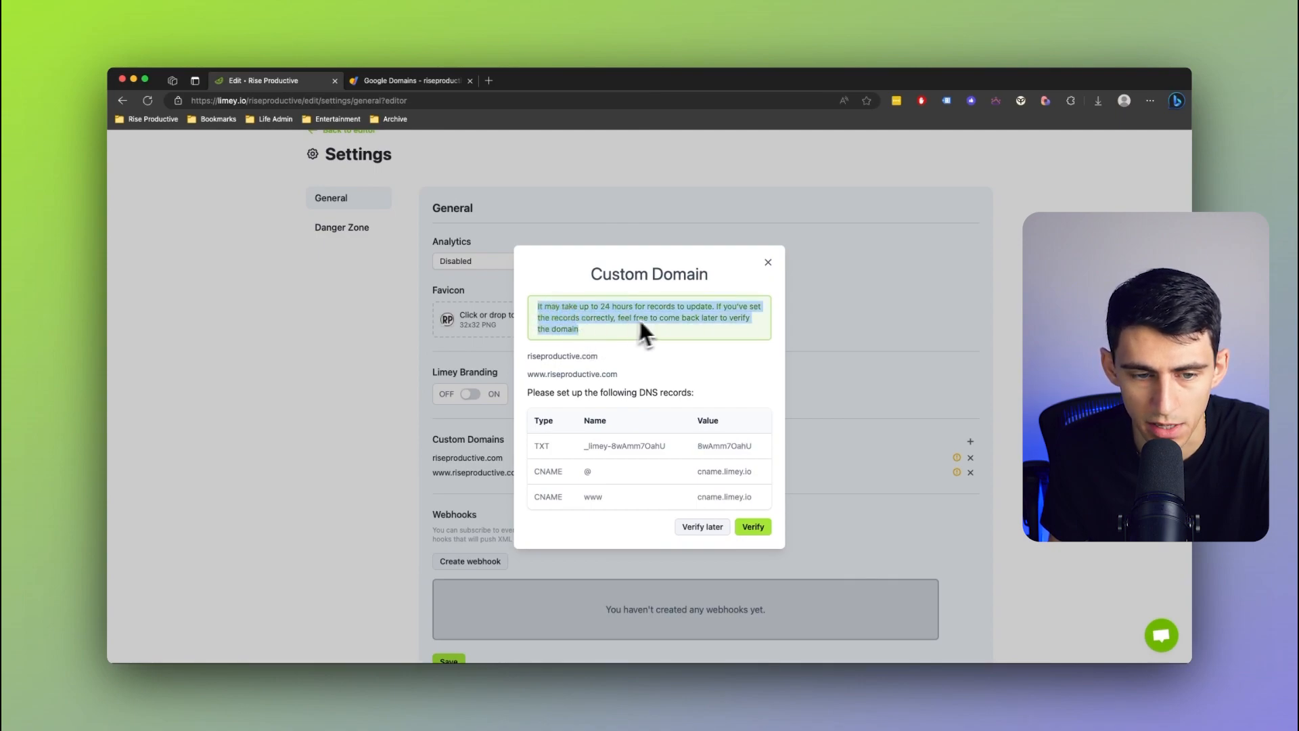
mouse_move(628, 327)
mouse_down()
mouse_move(616, 325)
mouse_move(621, 306)
mouse_up()
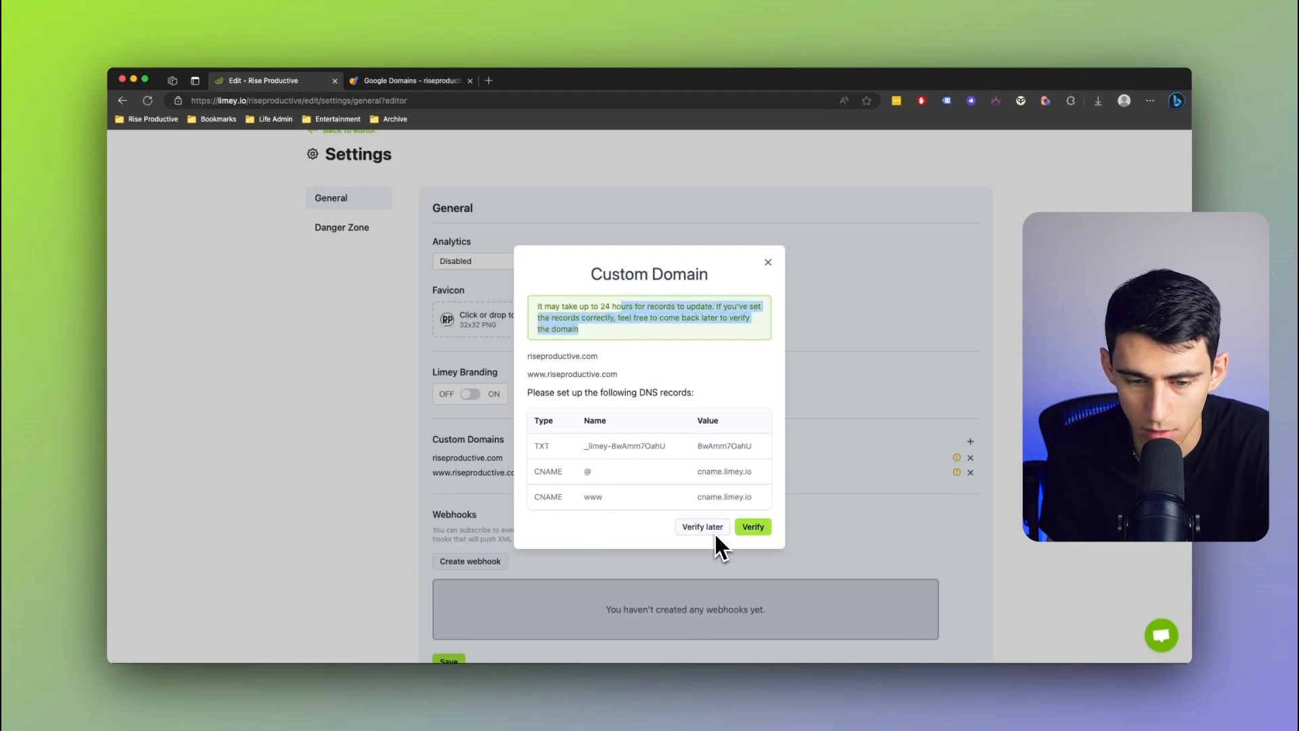
click(744, 528)
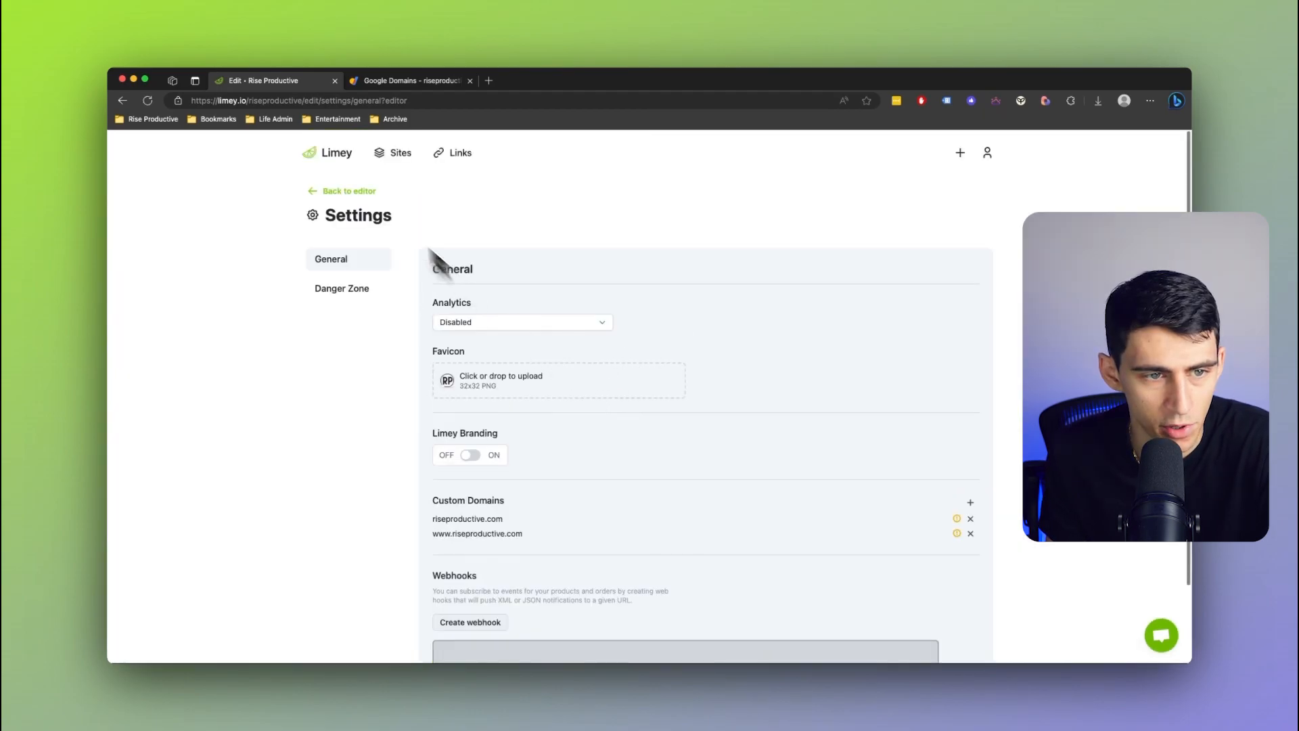
- Open the riseproductive site from the websites list and test the "Book a 1:1 session with me" link on the live page
click(386, 162)
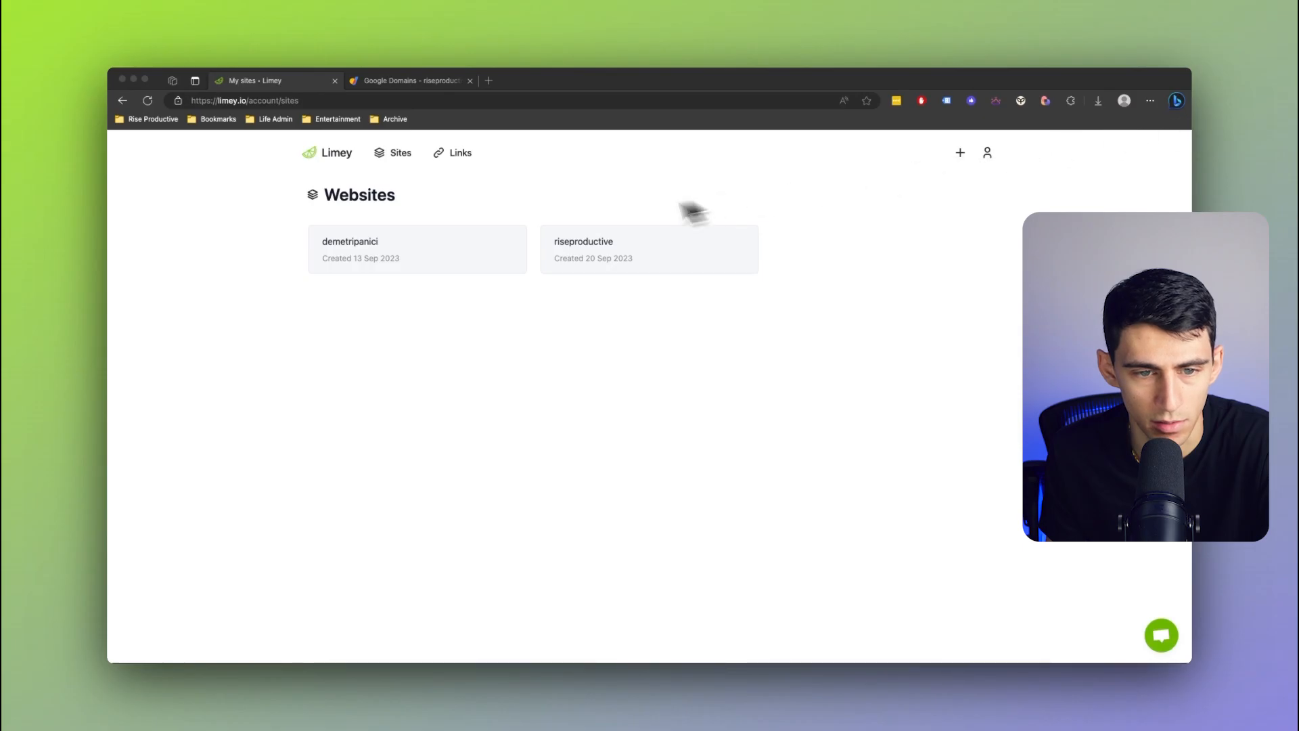
click(578, 244)
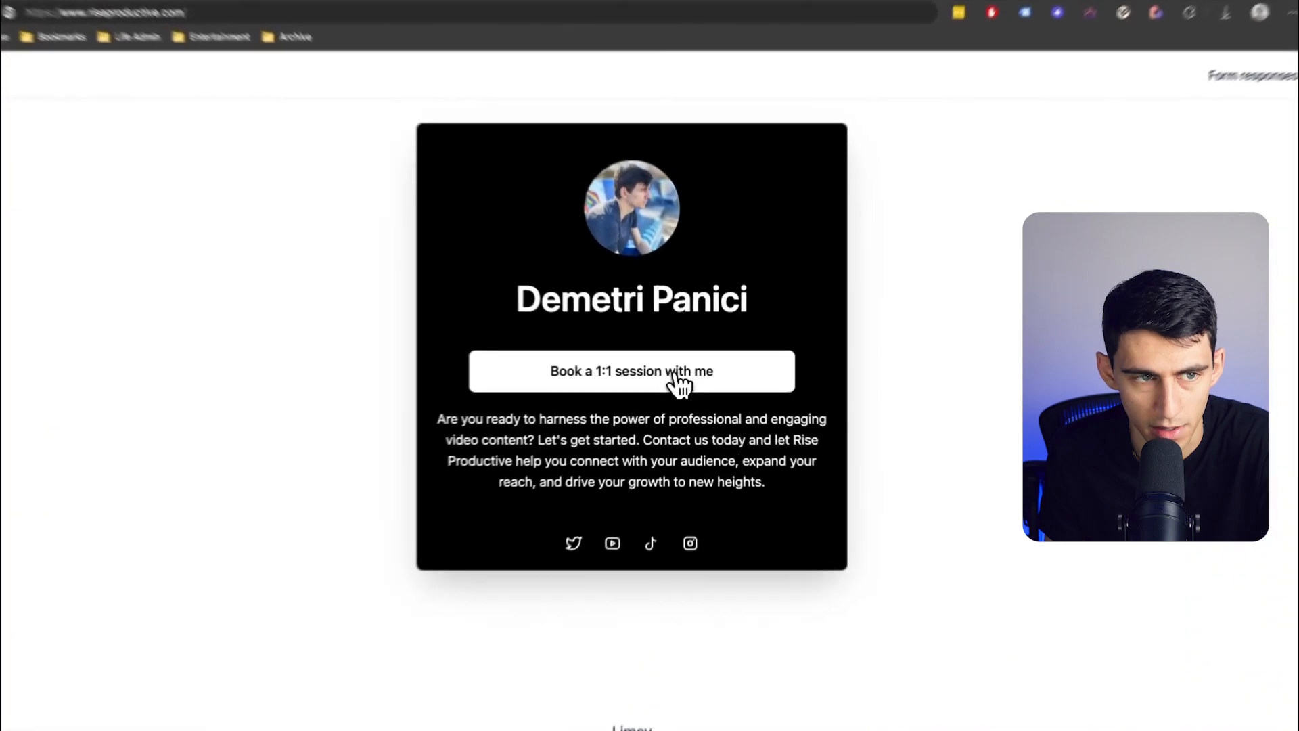
click(679, 384)
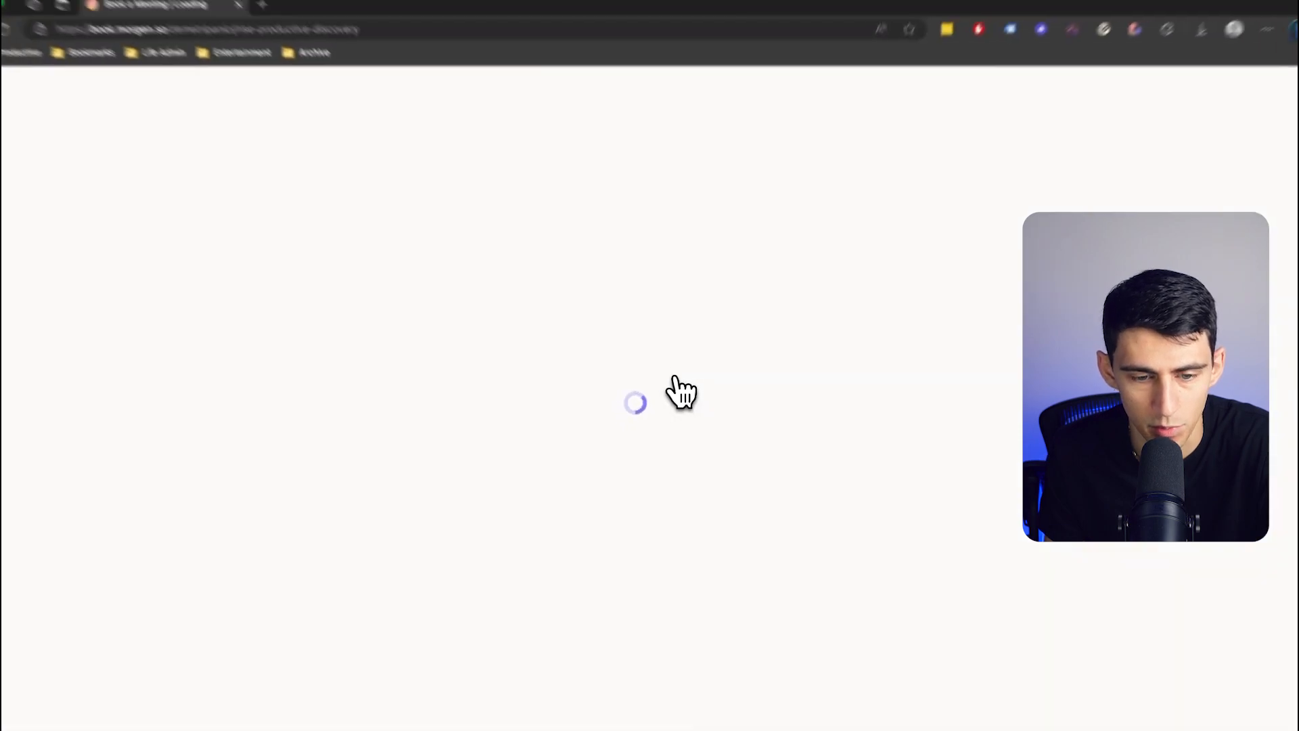